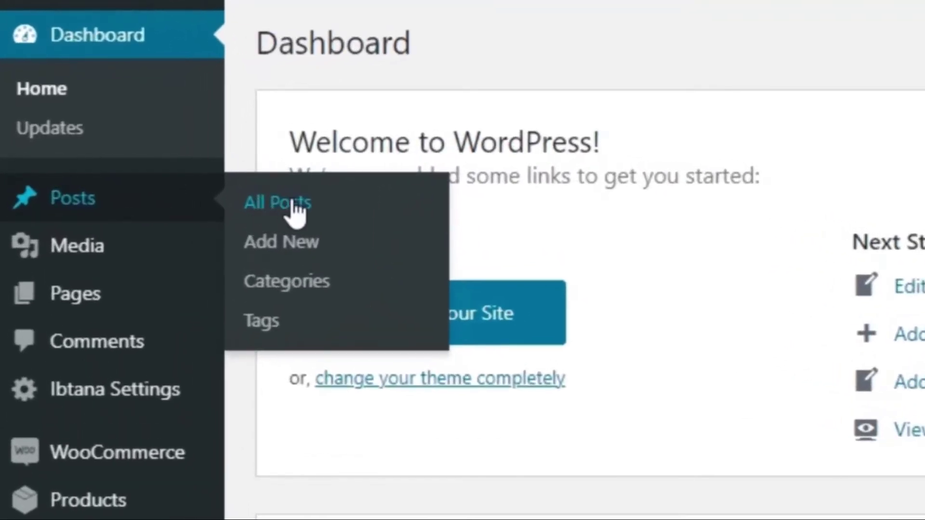
# Start a new post titled "Bakery Marketing- a guide to get a new customer to your bakery website.".
pyautogui.click(295, 246)
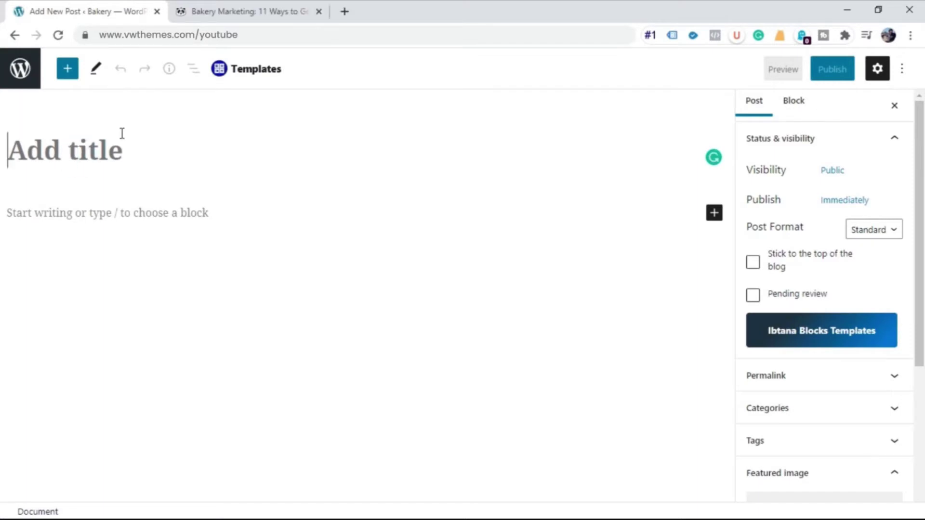
pyautogui.write('ba')
pyautogui.press('BackSpace')
pyautogui.press('BackSpace')
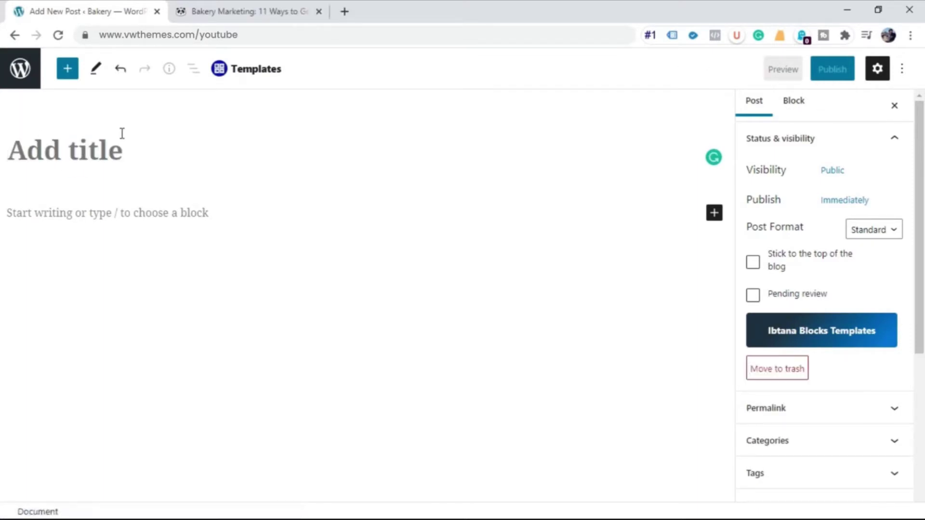
pyautogui.write('Baker')
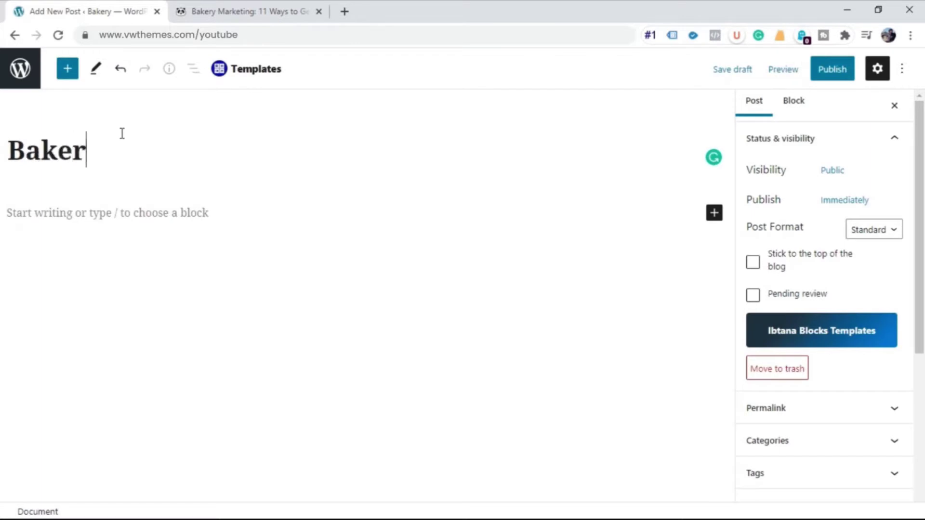
pyautogui.write('y Marketing- a guide to get a new customer to your bakery website.')
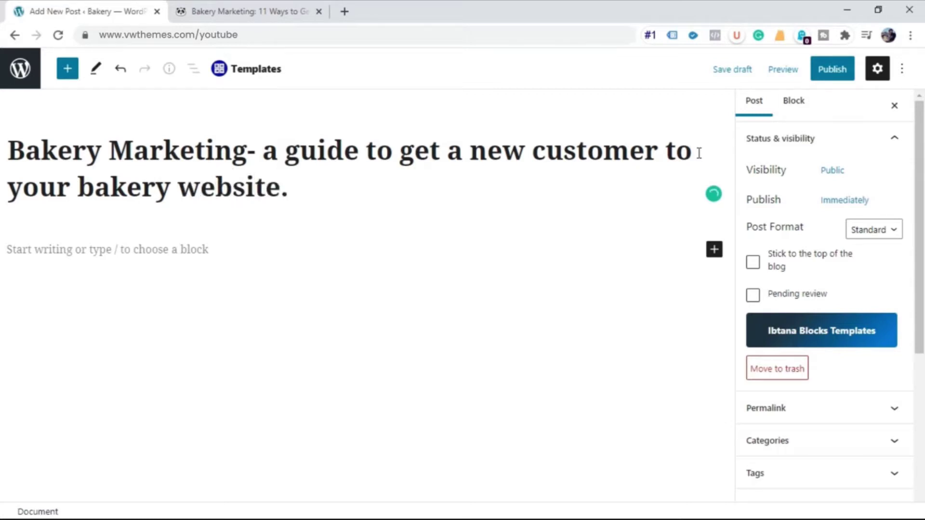
pyautogui.click(148, 253)
# Paste a Lorem Ipsum paragraph as the body and show the post's featured image settings.
pyautogui.write("Lorem Ipsum is simply dummy text of the printing and typesetting industry. Lorem Ipsum has been the industry's standard dummy text ever since the 1500s, when an unknown printer took a galley of type and scrambled it to make a type specimen book. It has survived not only five centuries, but also the leap into electronic typesetting, remaining essentially unchanged. It was popularised in the 1960s with the release of Letraset sheets containing Lorem Ipsum passages, and more recently with desktop publishing software like Aldus PageMaker including versions of Lorem Ipsum.")
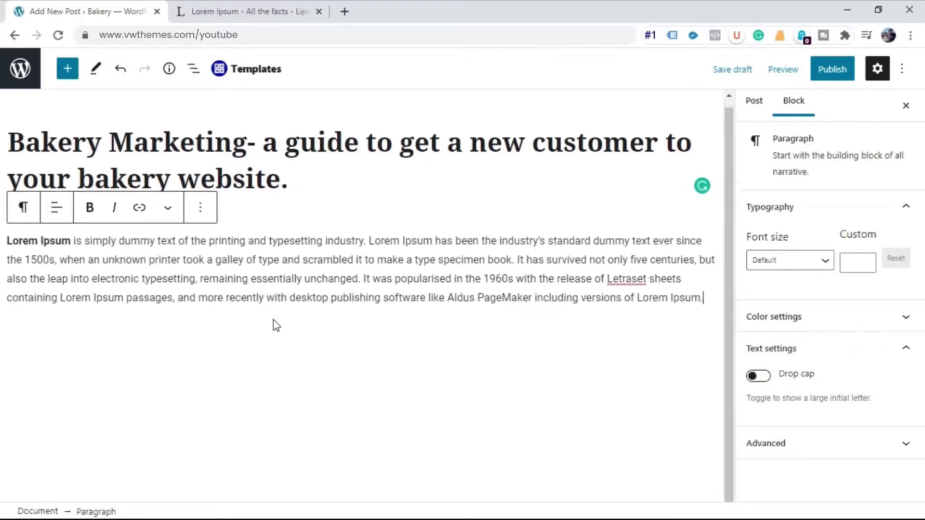
pyautogui.click(754, 100)
pyautogui.scroll(-1, 800, 218)
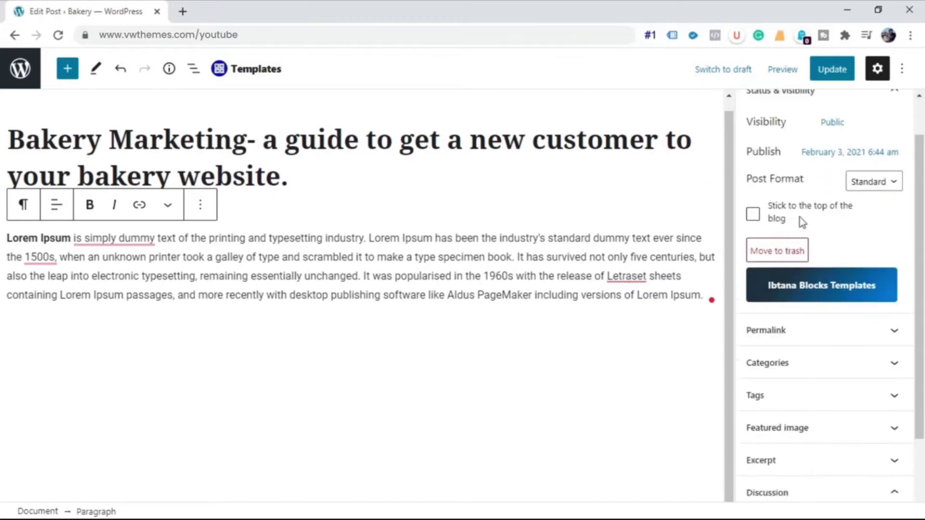
pyautogui.scroll(-2, 800, 218)
pyautogui.click(813, 336)
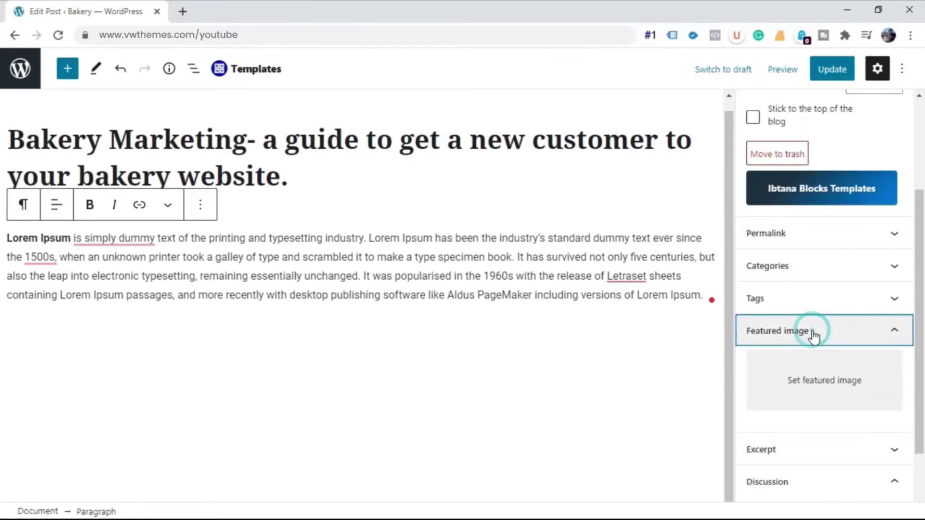
# Set the cupcake photo from the media library as the post's featured image.
pyautogui.click(828, 398)
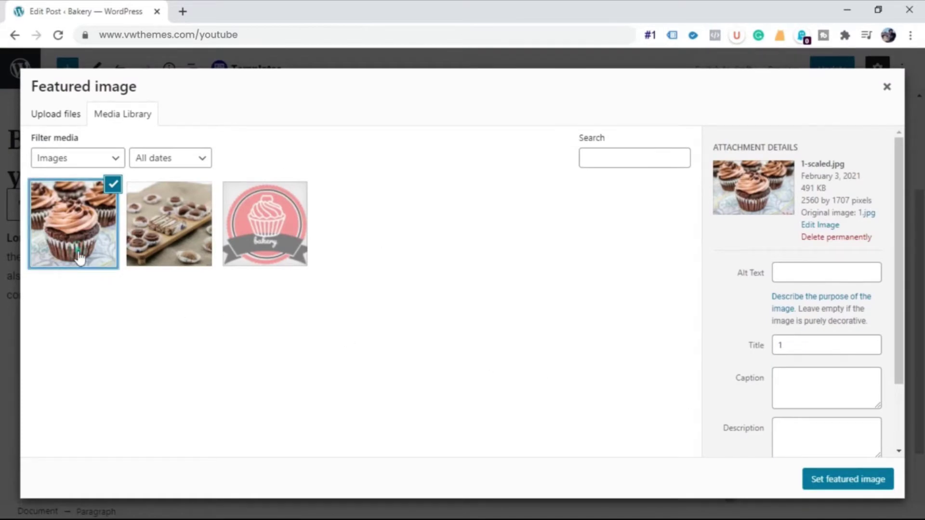
pyautogui.click(94, 263)
pyautogui.click(855, 486)
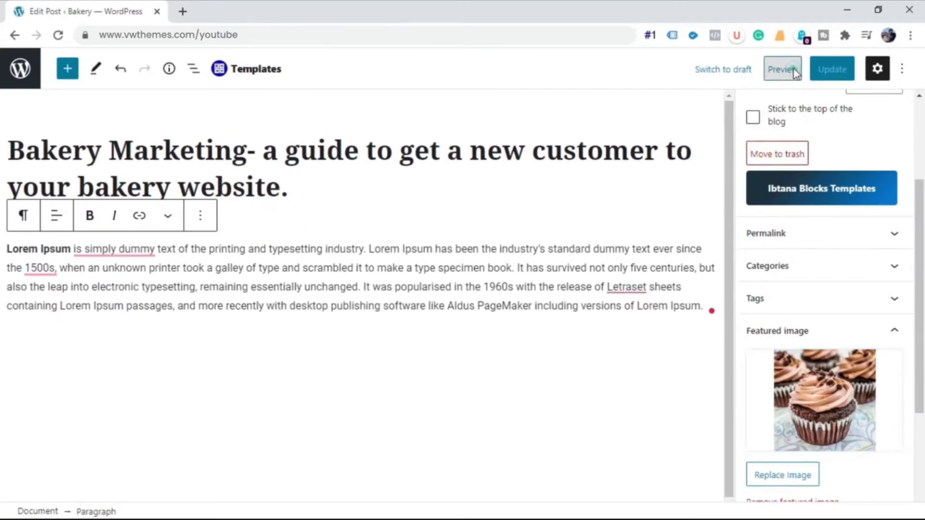
pyautogui.click(782, 69)
# Preview the published post in a new browser tab.
pyautogui.click(712, 207)
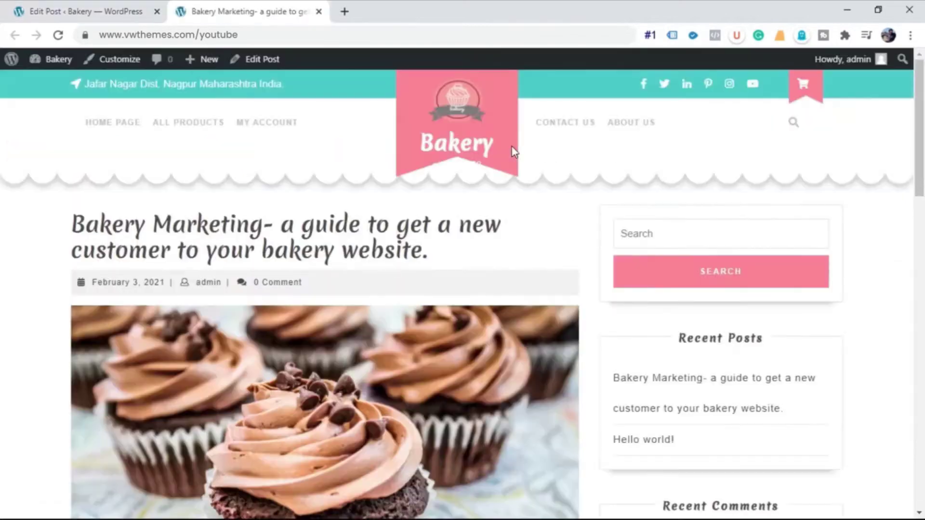
pyautogui.scroll(-1, 555, 143)
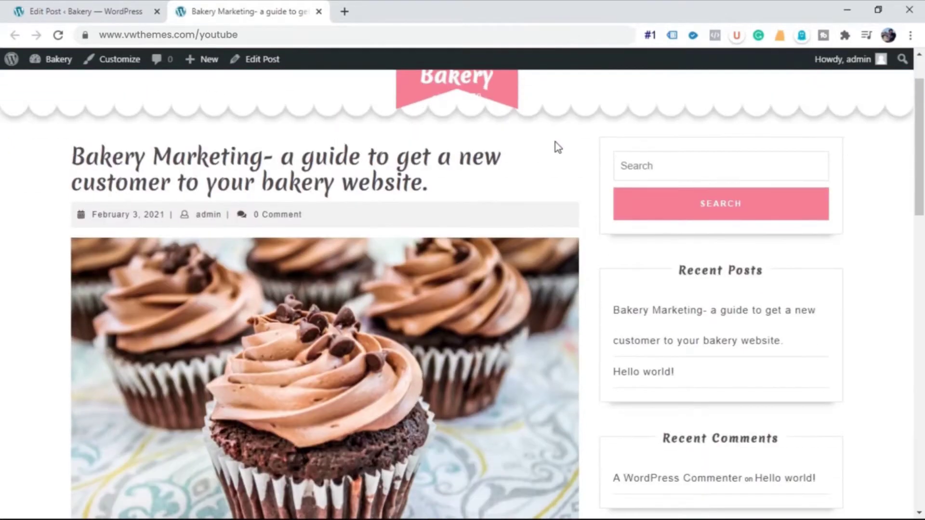
pyautogui.scroll(-1, 554, 142)
pyautogui.scroll(-3, 555, 142)
pyautogui.scroll(-2, 555, 142)
pyautogui.scroll(-3, 541, 226)
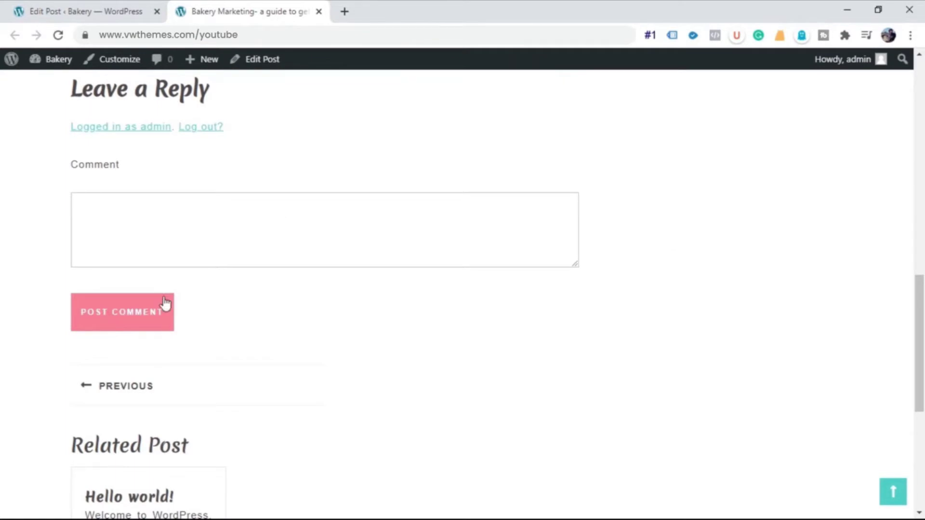
pyautogui.scroll(-3, 165, 304)
pyautogui.scroll(-2, 180, 351)
pyautogui.scroll(5, 239, 389)
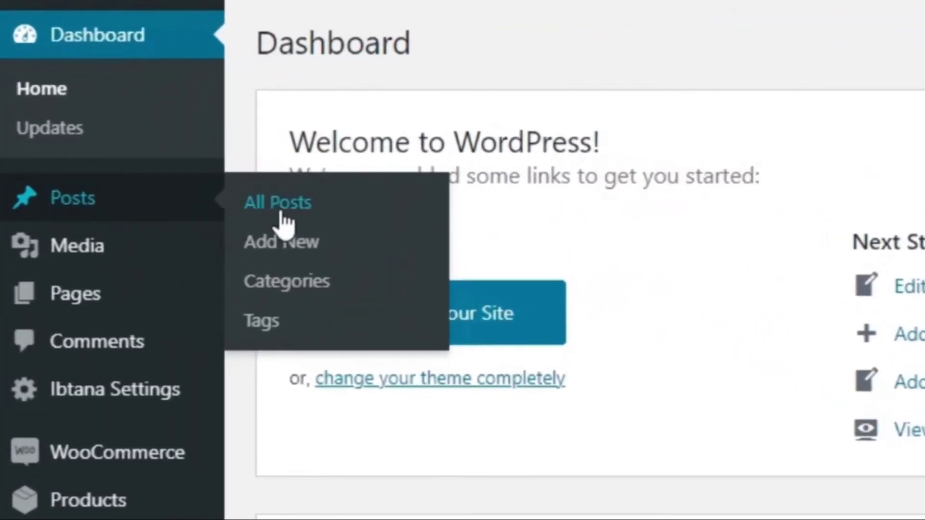
# Create a post category 'blog' with a trimmed Lorem Ipsum description.
pyautogui.click(296, 282)
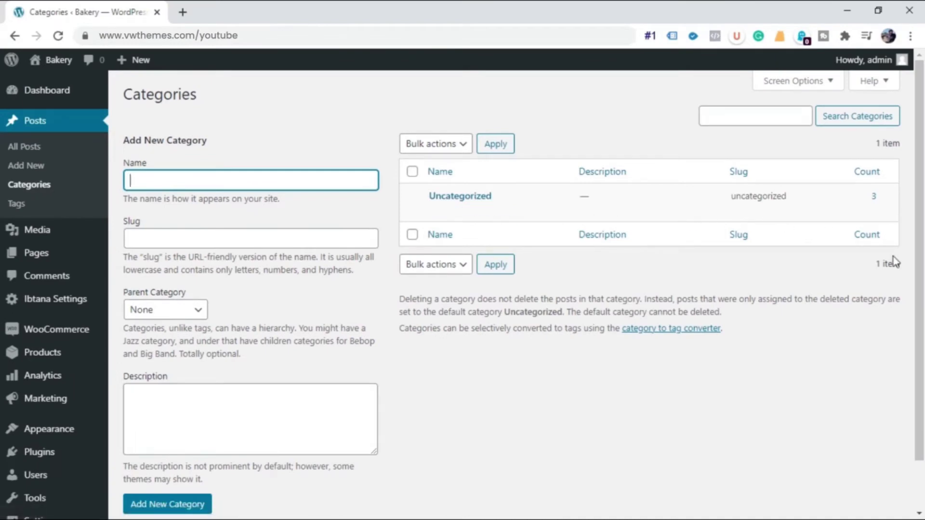
pyautogui.scroll(-2, 217, 311)
pyautogui.scroll(2, 209, 324)
pyautogui.click(199, 427)
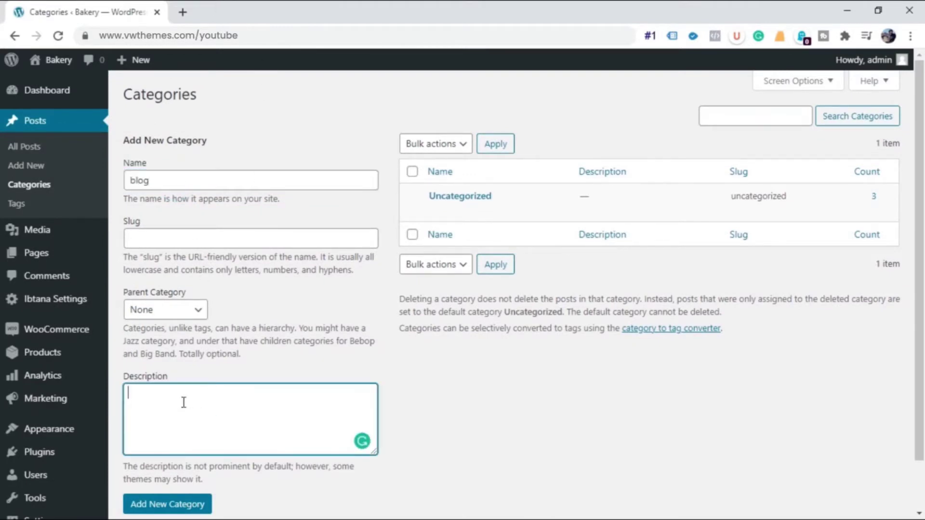
pyautogui.hotkey('ctrl', 'v')
pyautogui.scroll(-2, 203, 376)
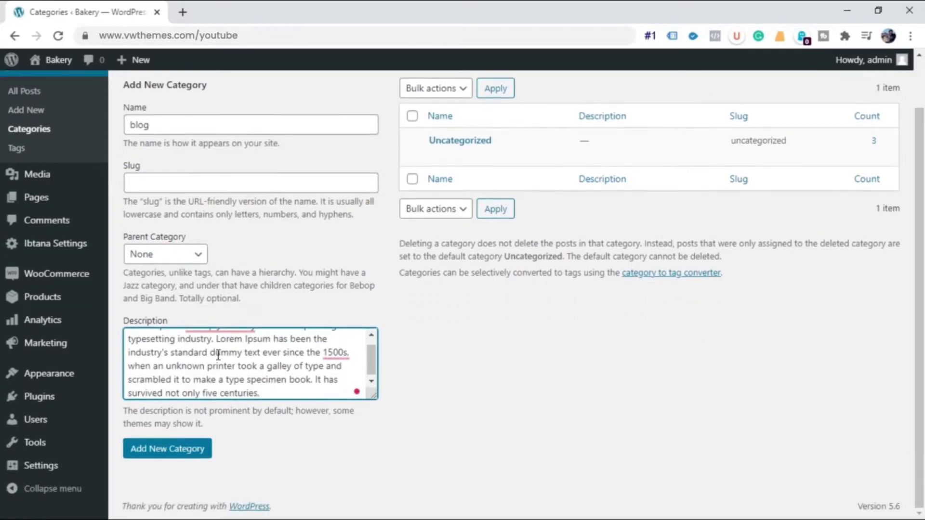
pyautogui.moveTo(265, 391); pyautogui.dragTo(176, 377)
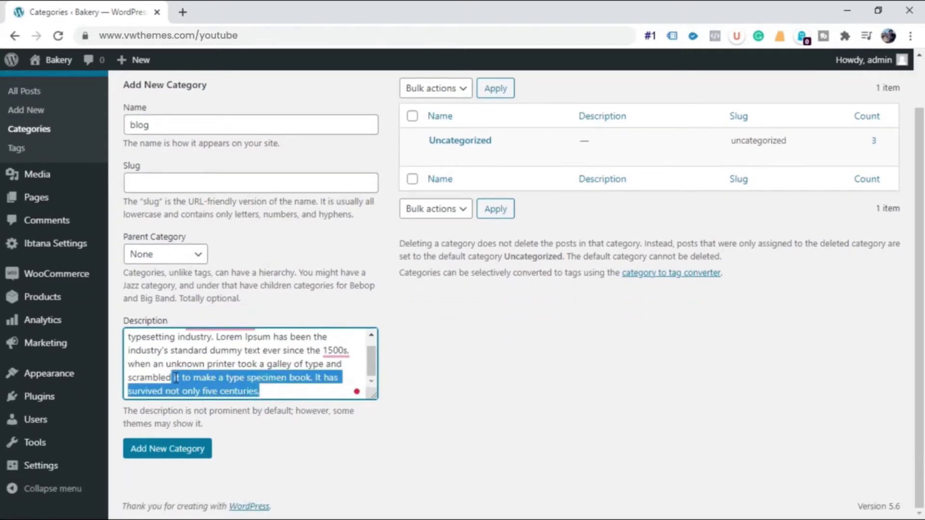
pyautogui.press('BackSpace')
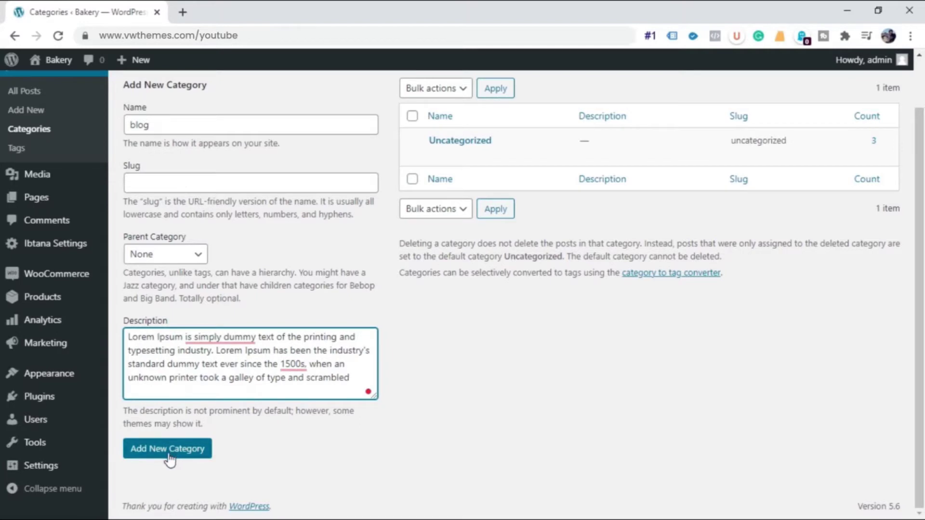
pyautogui.click(170, 460)
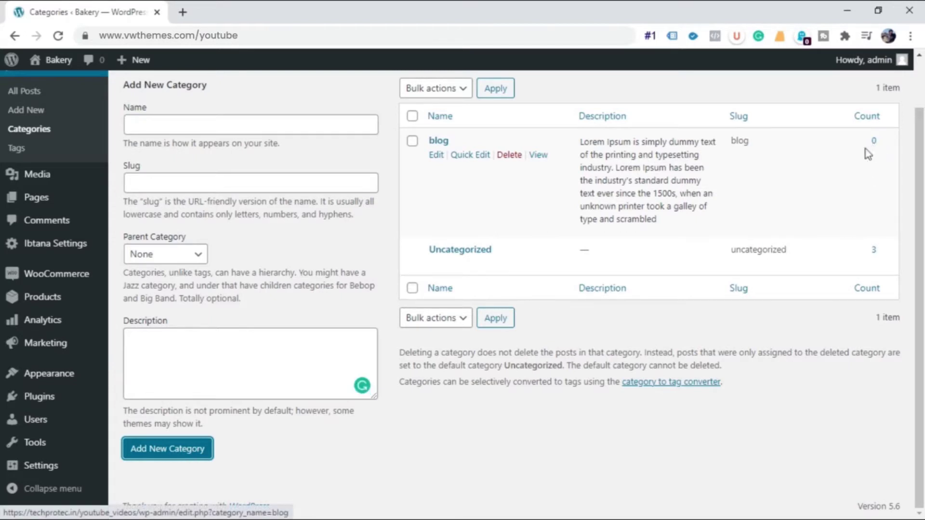
pyautogui.scroll(2, 405, 385)
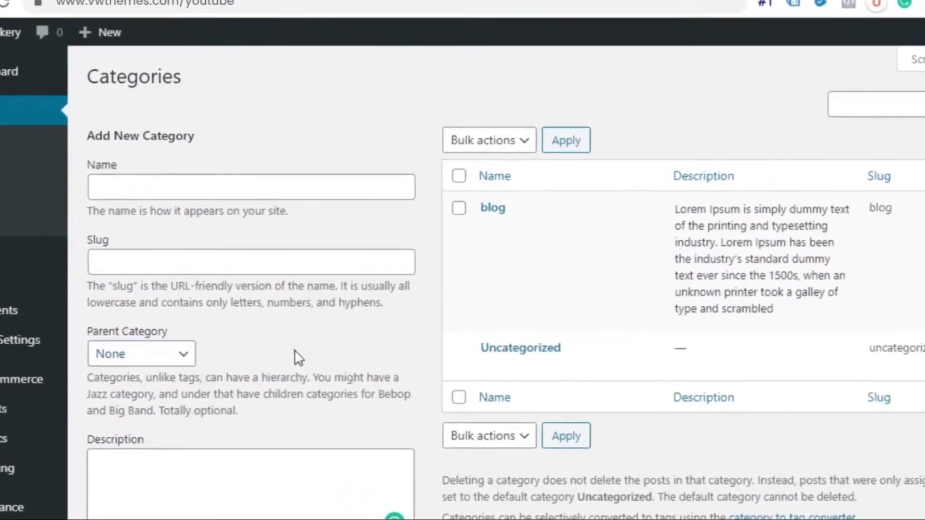
# Create a 'bakery recipes' category with a Lorem Ipsum description cut after "scrambled it to".
pyautogui.click(307, 181)
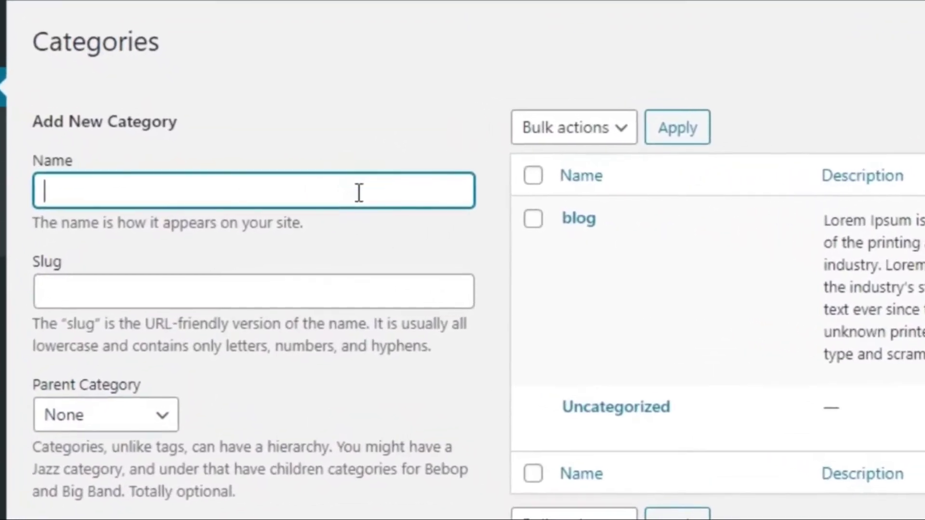
pyautogui.write('ba')
pyautogui.write('k')
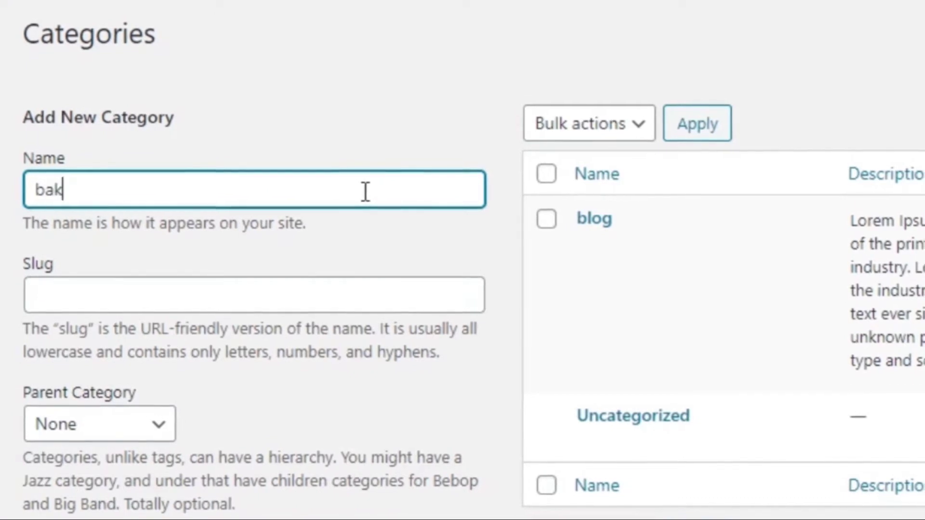
pyautogui.write('ery re')
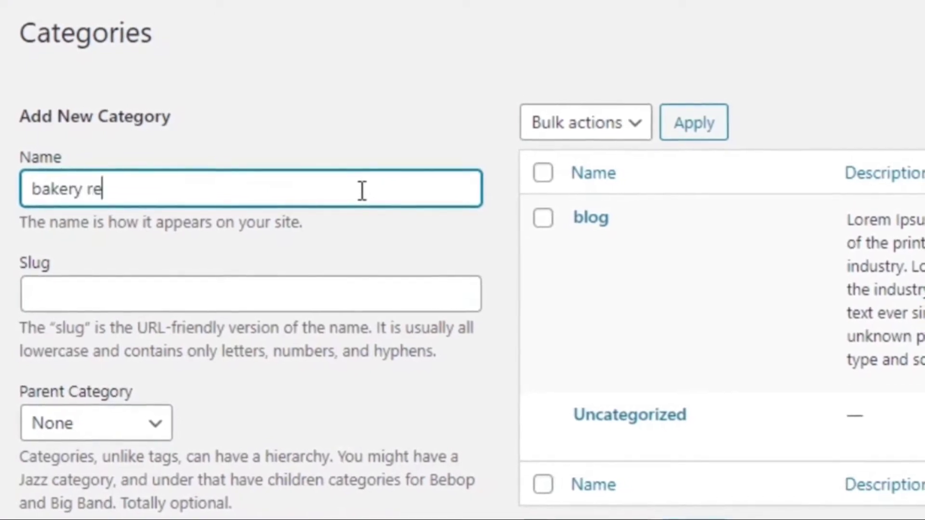
pyautogui.write('c')
pyautogui.write('ip')
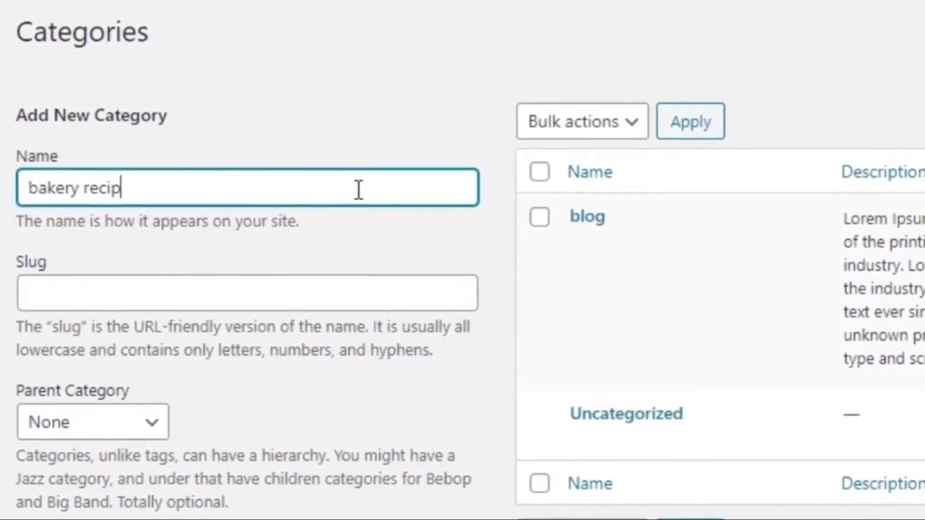
pyautogui.write('s')
pyautogui.press('BackSpace')
pyautogui.write('e')
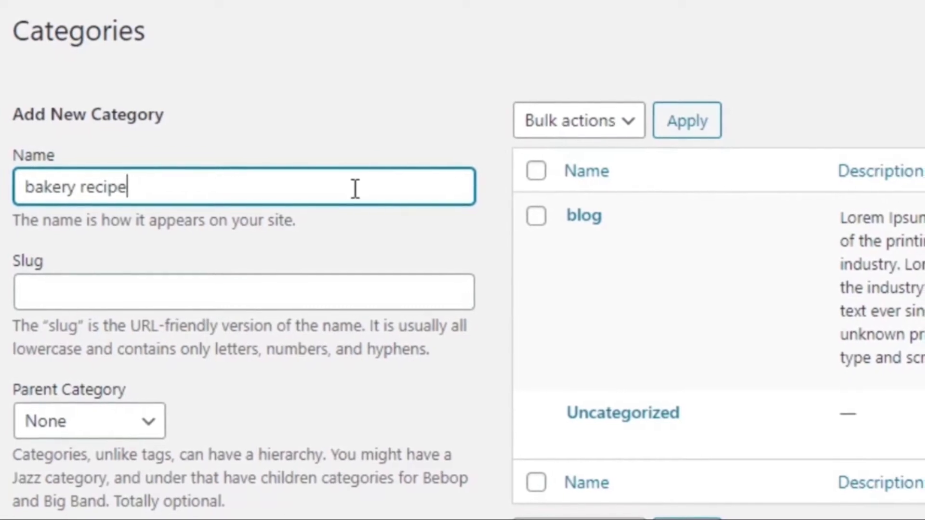
pyautogui.write('s')
pyautogui.click(332, 295)
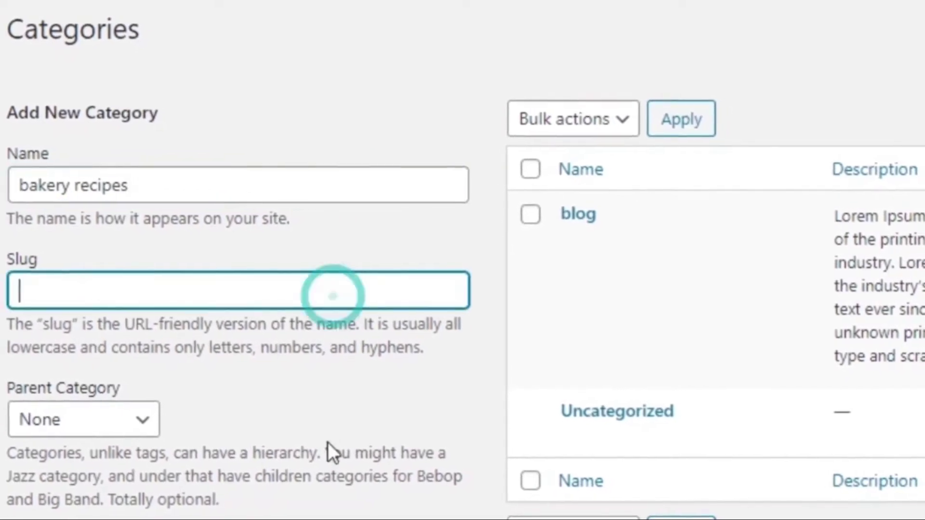
pyautogui.press('Tab')
pyautogui.press('Tab')
pyautogui.hotkey('ctrl', 'v')
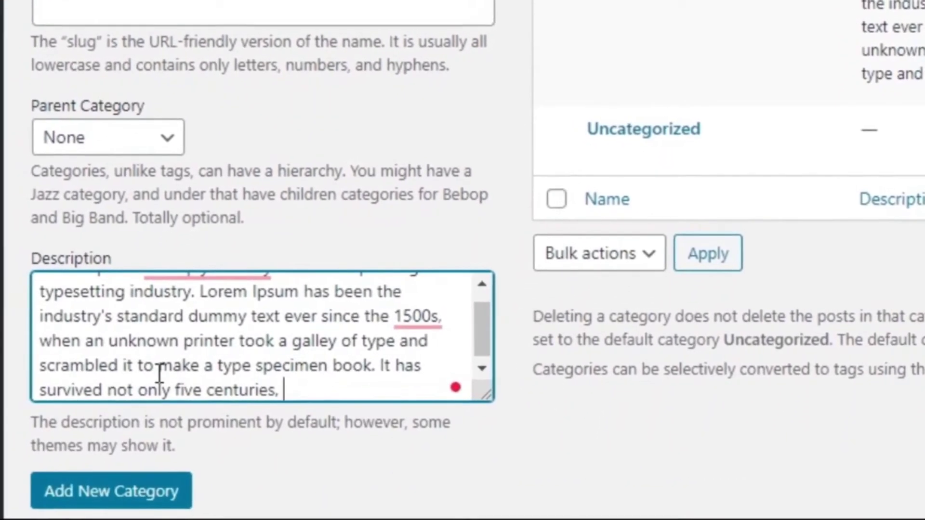
pyautogui.moveTo(151, 363); pyautogui.dragTo(286, 389)
pyautogui.press('BackSpace')
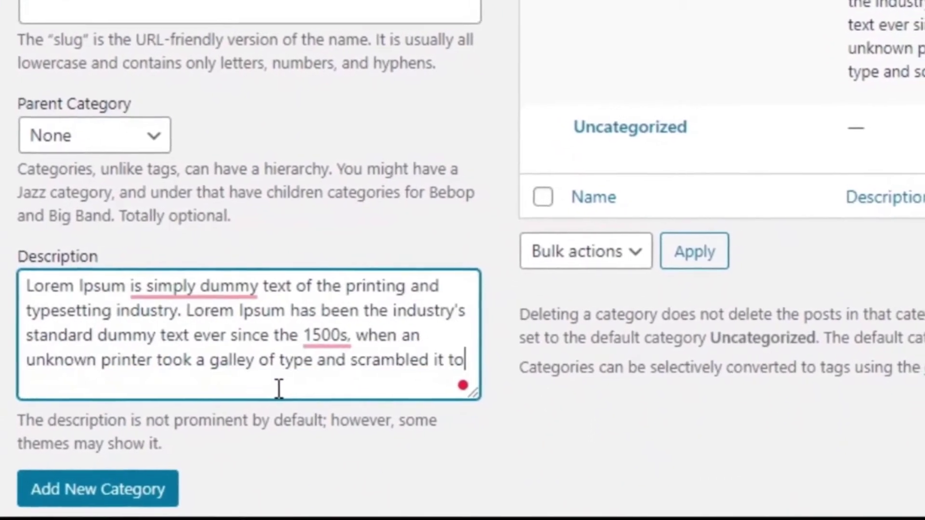
pyautogui.scroll(-2, 280, 390)
pyautogui.click(67, 397)
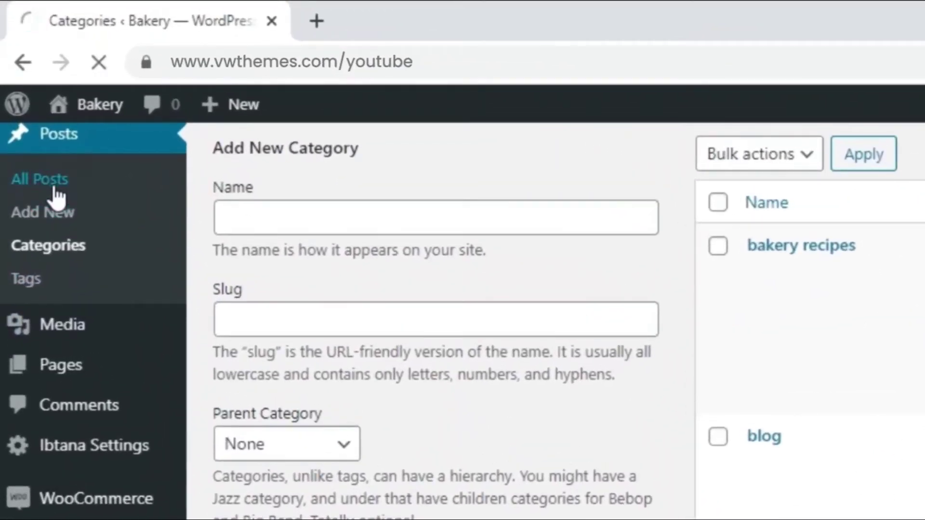
# Open the Bakery Marketing post from the Posts list and show its category choices.
pyautogui.click(53, 179)
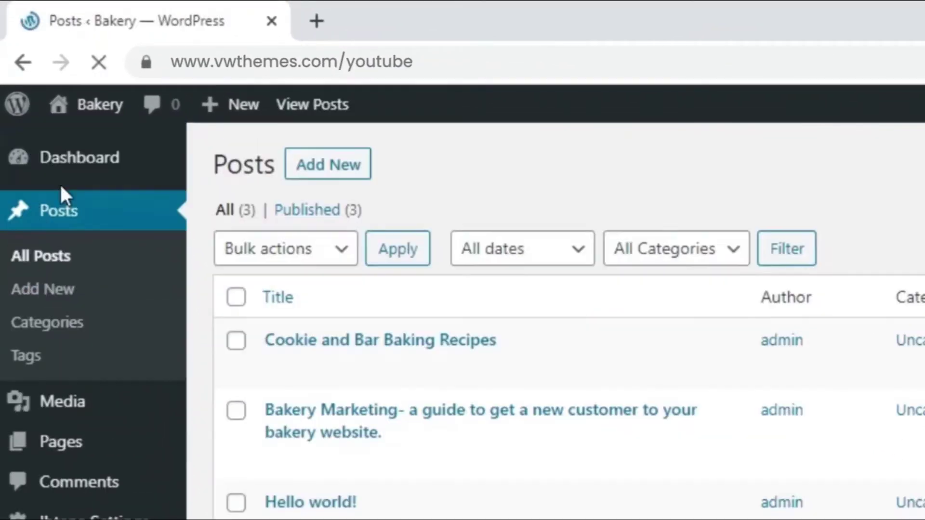
pyautogui.moveTo(279, 284)
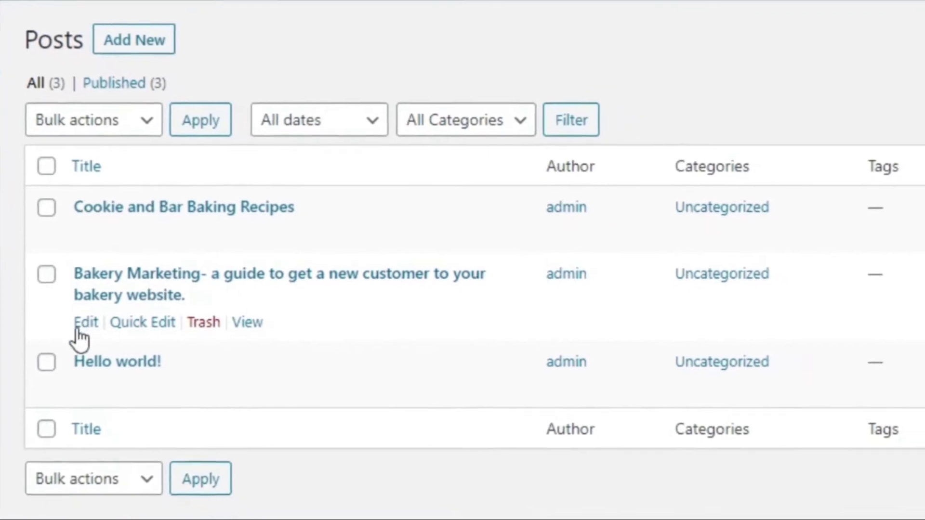
pyautogui.click(121, 285)
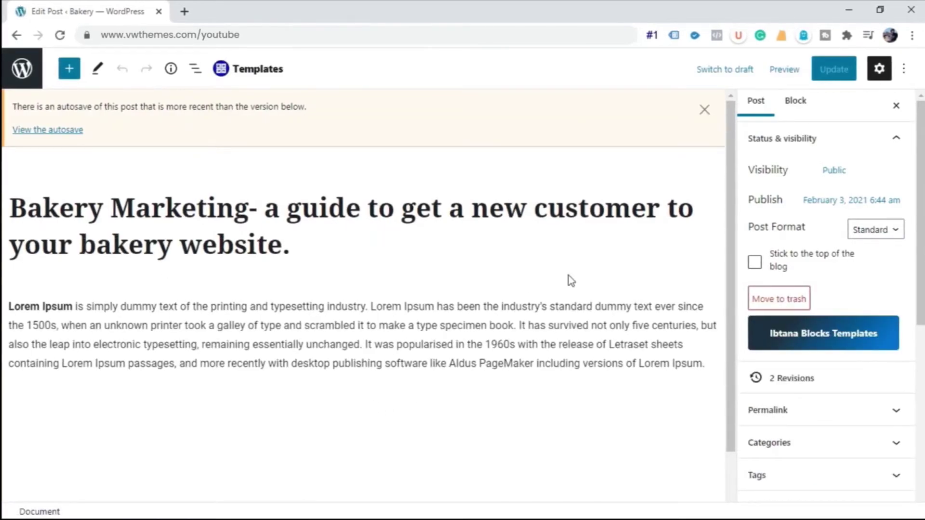
pyautogui.scroll(-1, 600, 261)
pyautogui.scroll(-2, 759, 377)
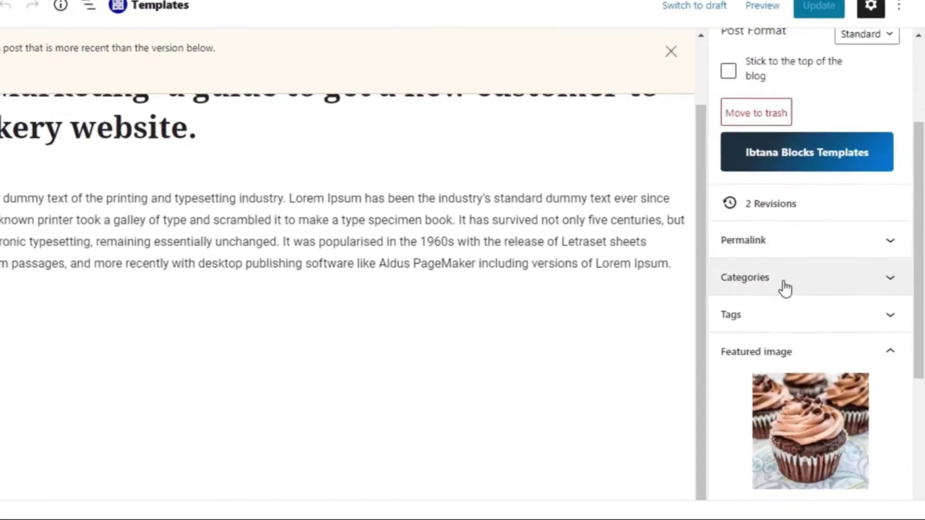
pyautogui.click(835, 311)
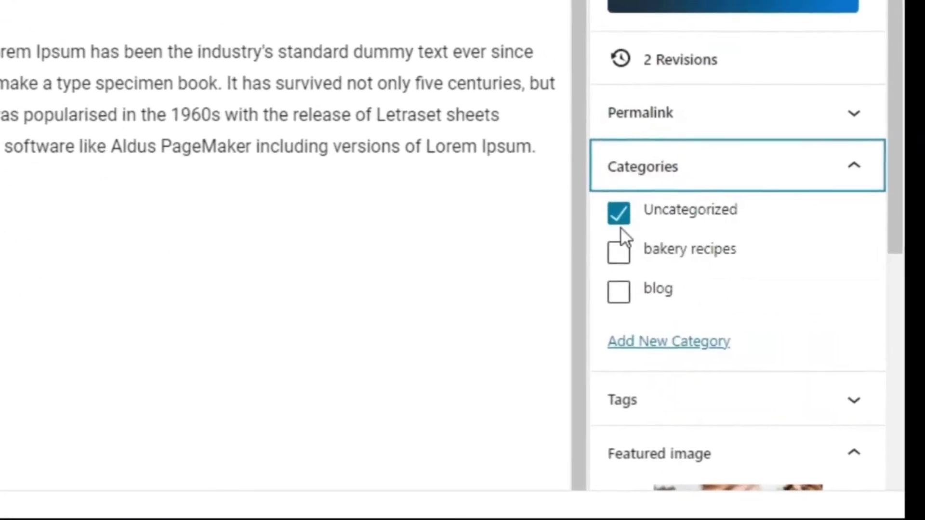
# Move the post from Uncategorized to blog, update it, and return to the Posts list.
pyautogui.click(619, 216)
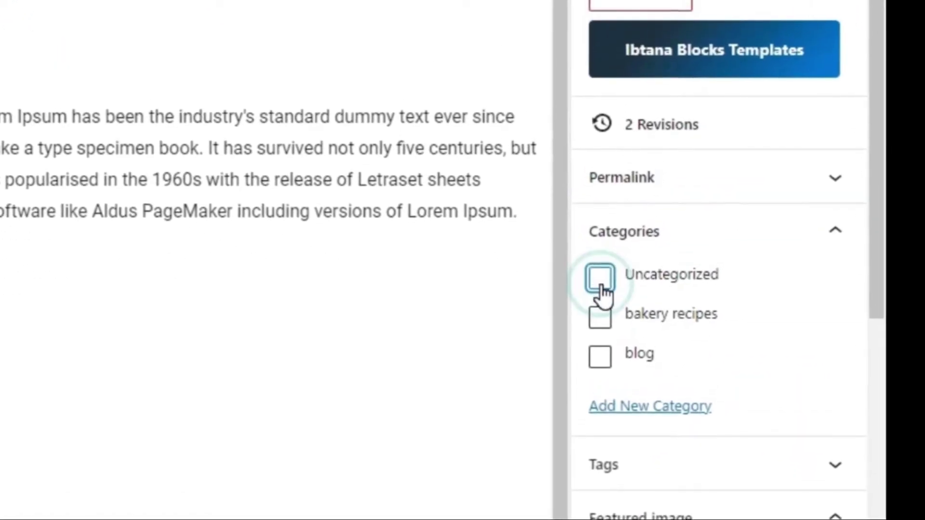
pyautogui.click(600, 356)
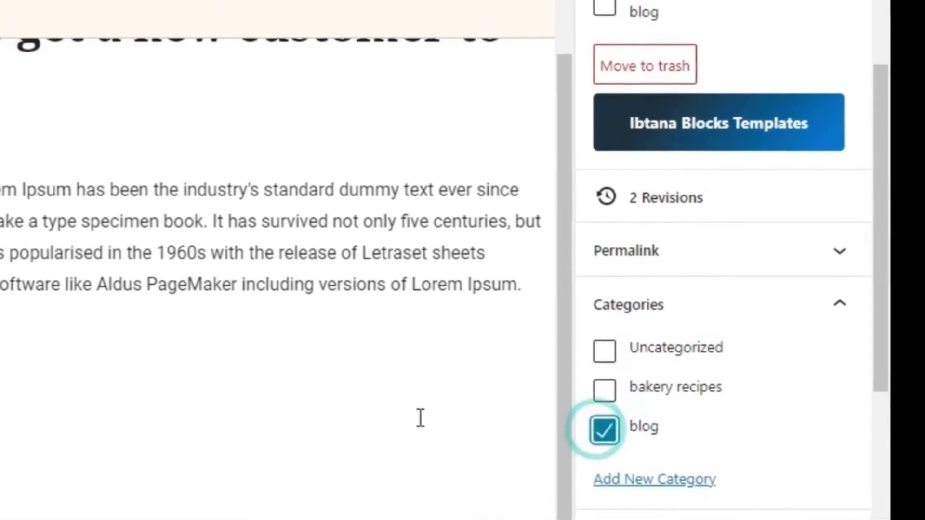
pyautogui.scroll(2, 354, 426)
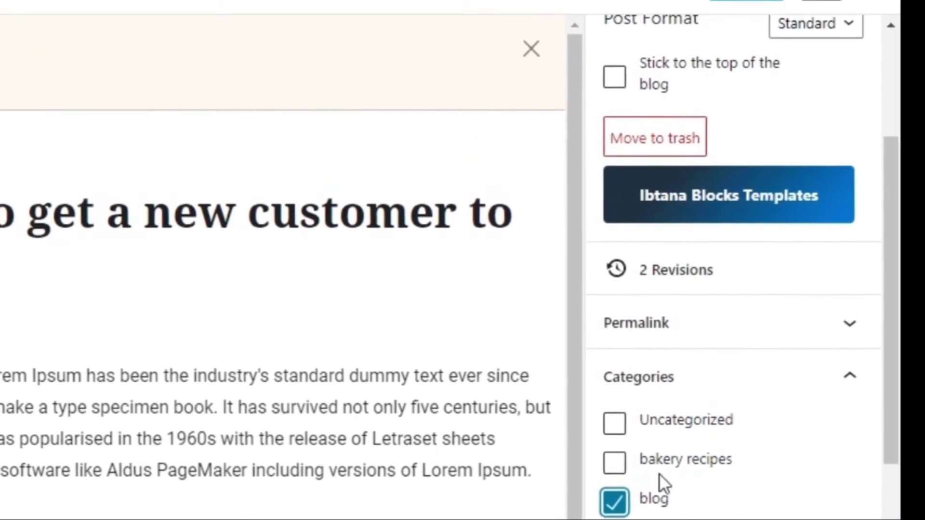
pyautogui.scroll(-2, 659, 473)
pyautogui.scroll(-3, 722, 499)
pyautogui.scroll(2, 722, 361)
pyautogui.scroll(5, 722, 362)
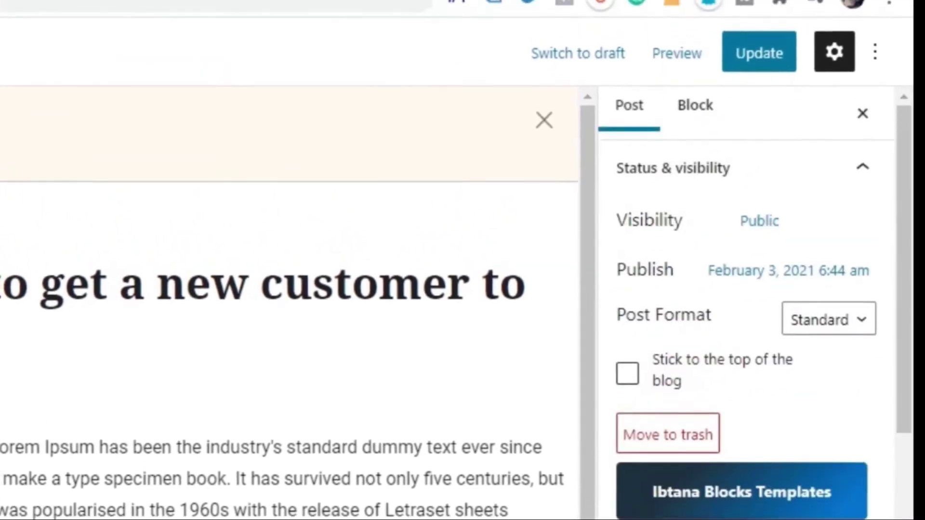
pyautogui.click(772, 62)
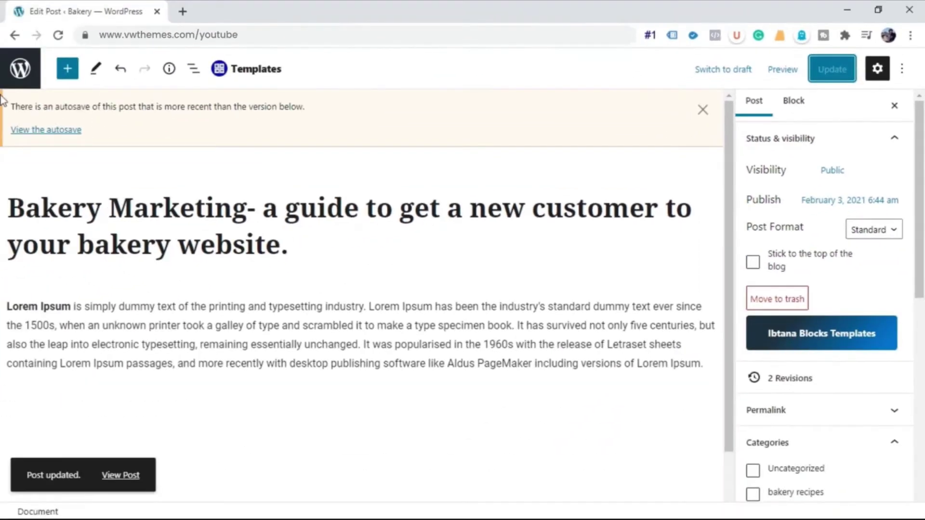
pyautogui.click(19, 73)
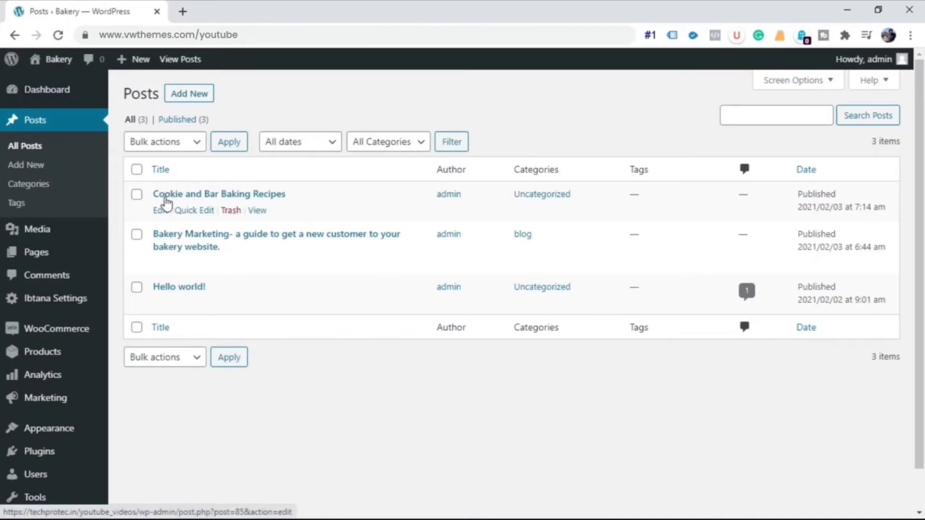
# File the Cookie and Bar Baking Recipes post under bakery recipes and update it.
pyautogui.click(161, 211)
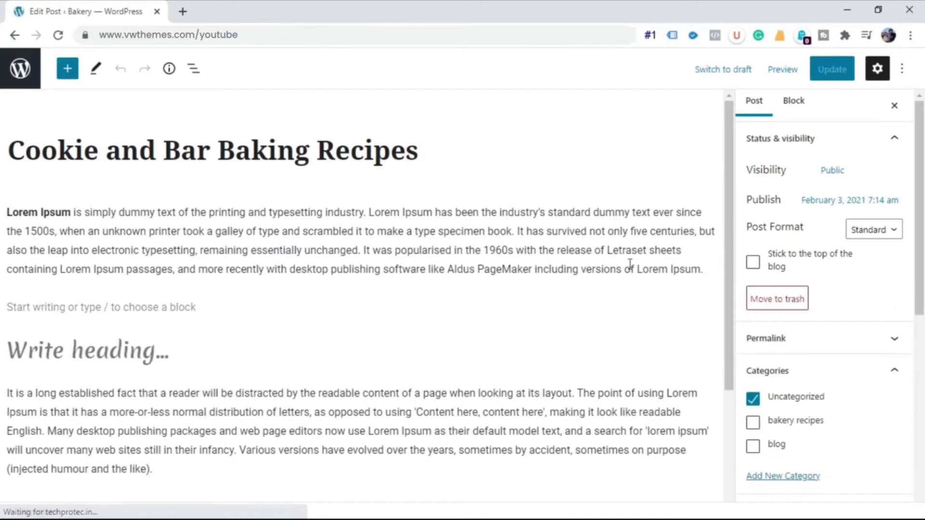
pyautogui.scroll(-2, 755, 289)
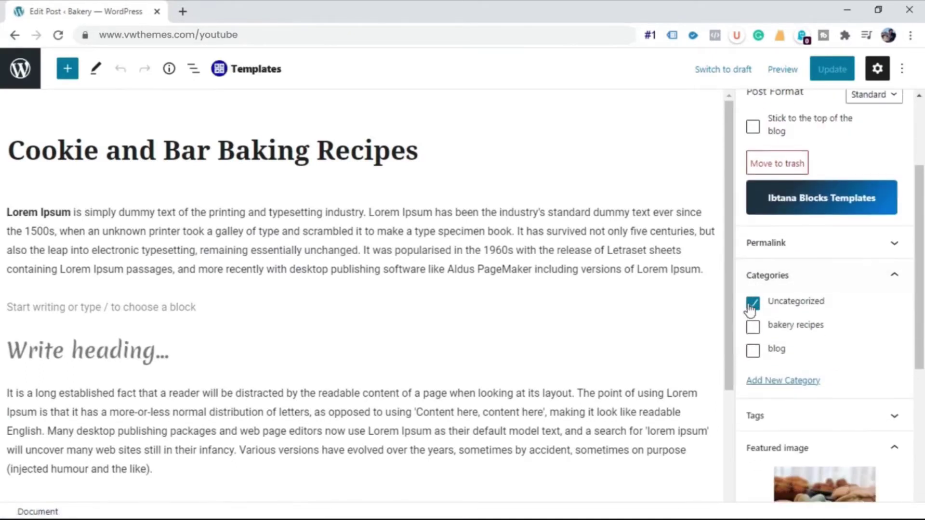
pyautogui.click(752, 327)
pyautogui.click(824, 72)
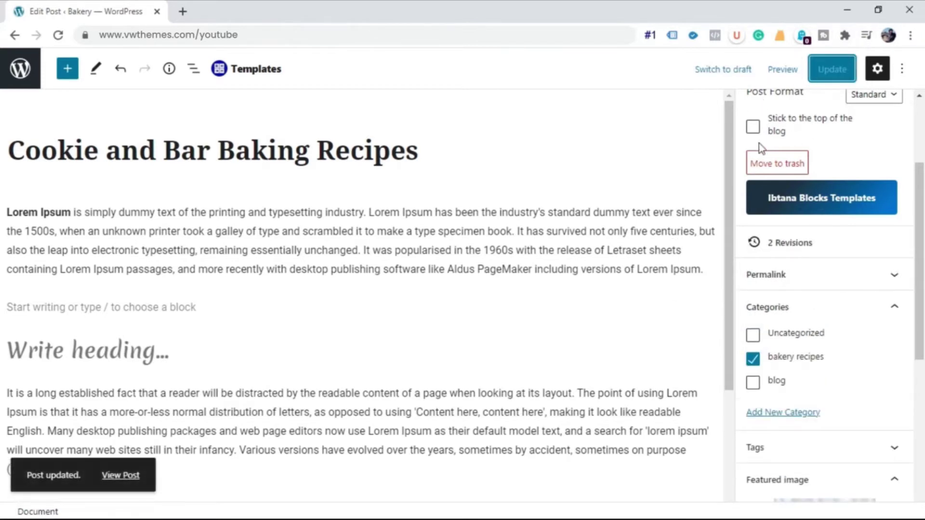
pyautogui.click(22, 69)
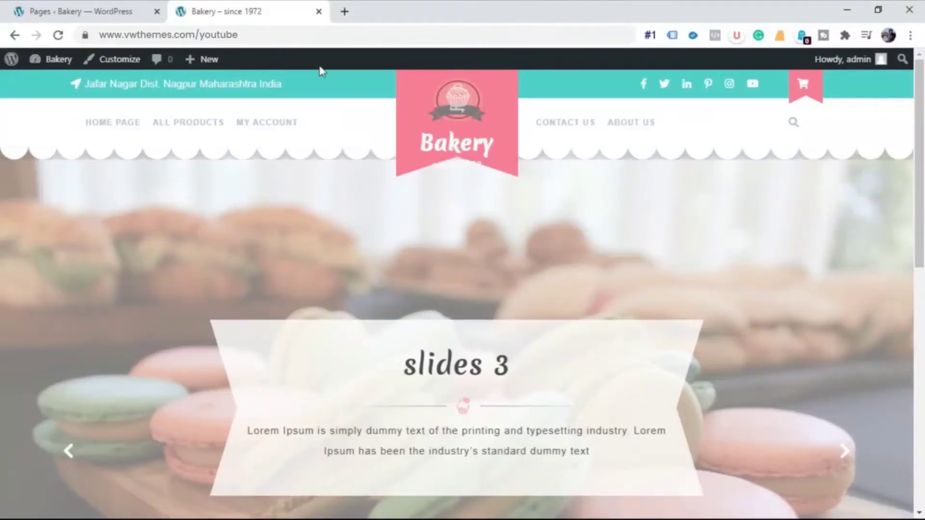
# Open the Customizer's Menus panel and select MENU 2 for editing.
pyautogui.click(142, 62)
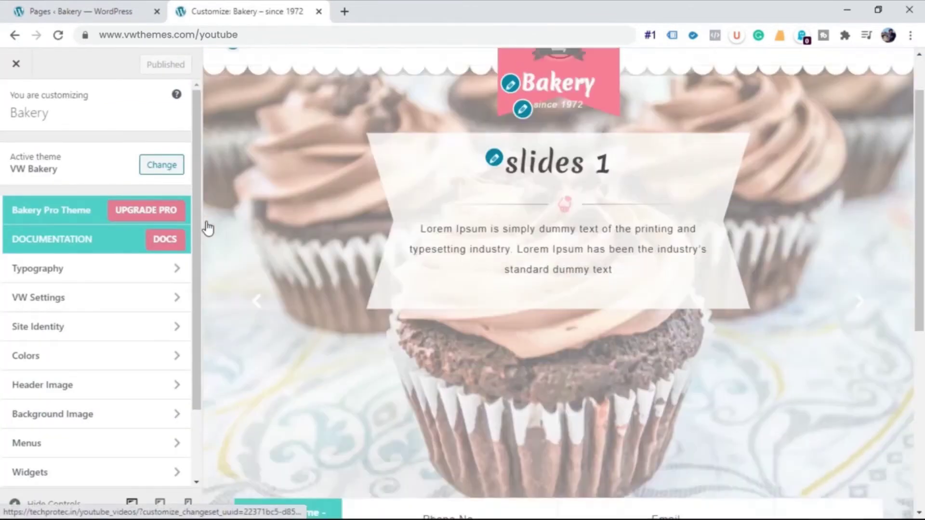
pyautogui.scroll(-2, 173, 303)
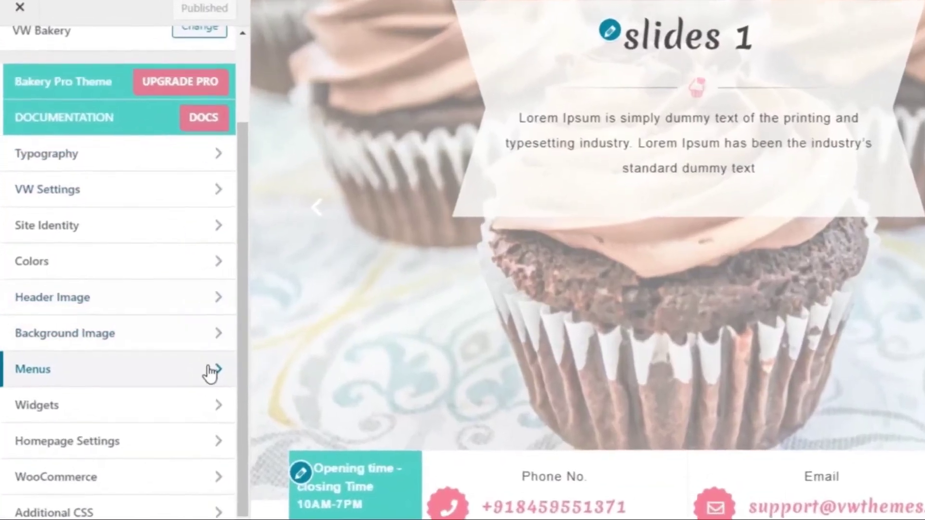
pyautogui.click(210, 370)
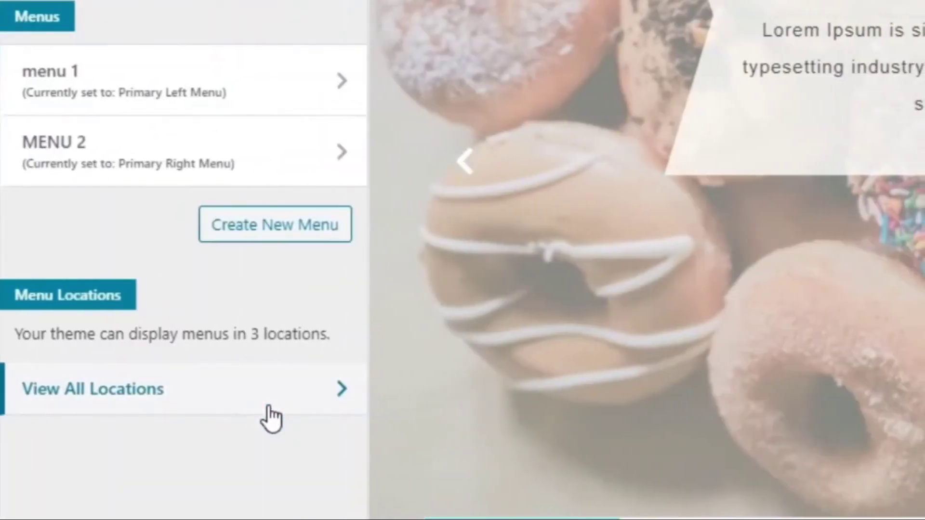
pyautogui.scroll(3, 664, 197)
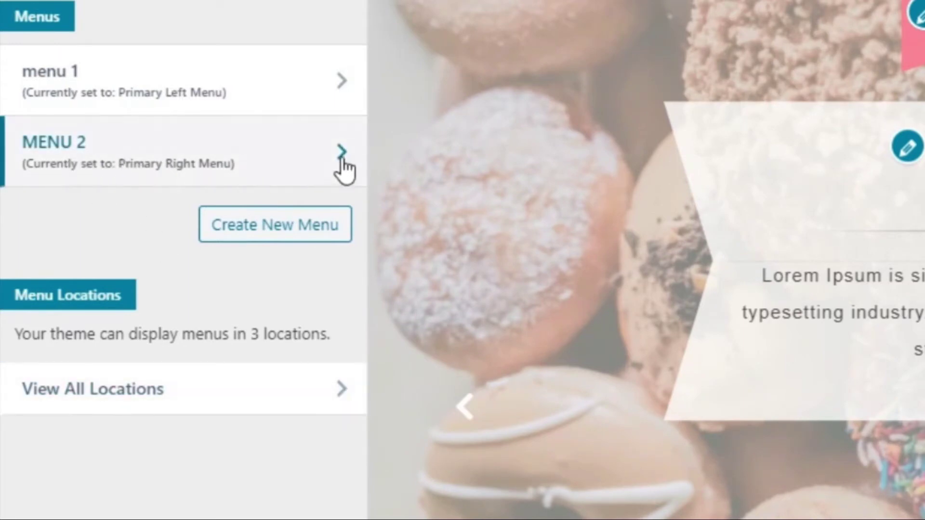
pyautogui.click(344, 166)
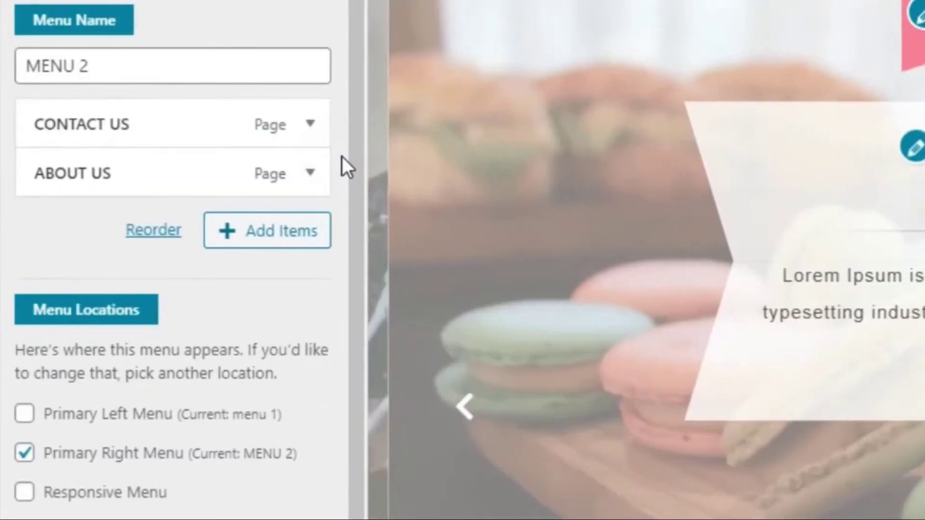
# Add the blog and bakery recipes categories as items in MENU 2.
pyautogui.click(297, 244)
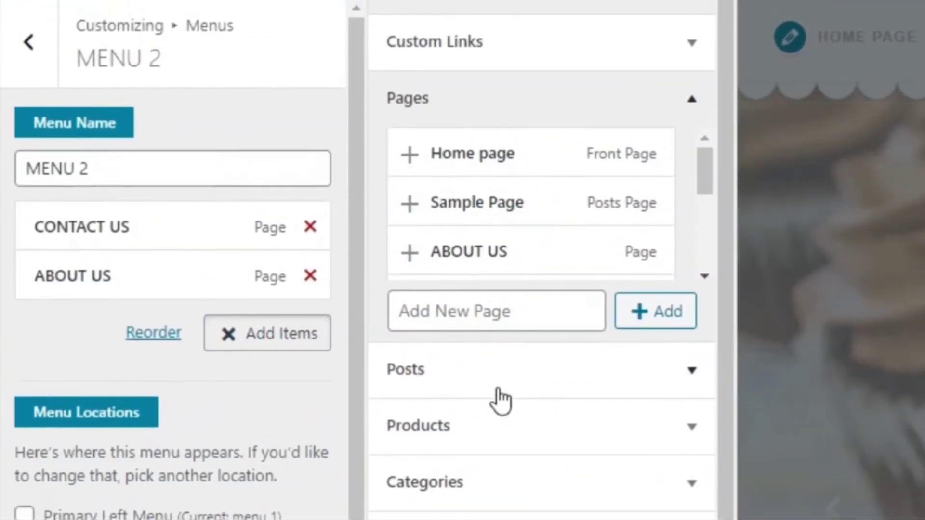
pyautogui.click(482, 484)
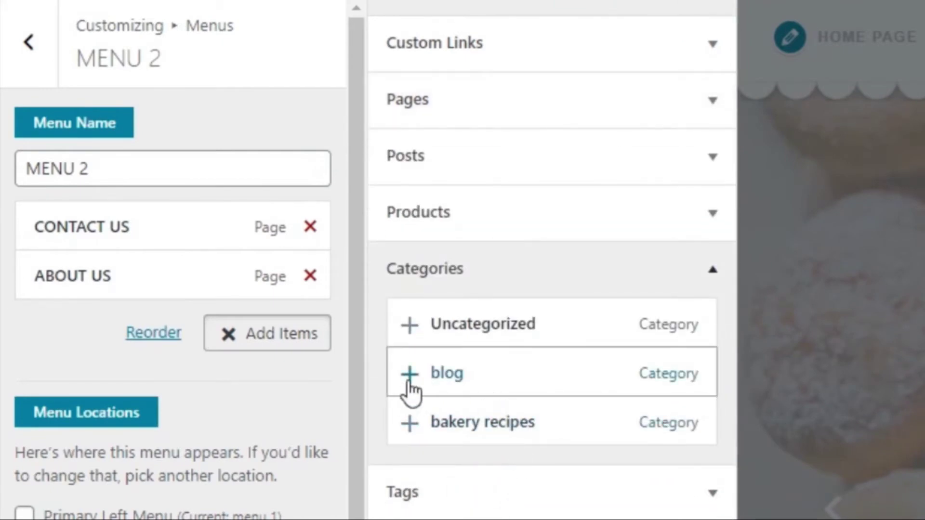
pyautogui.click(409, 383)
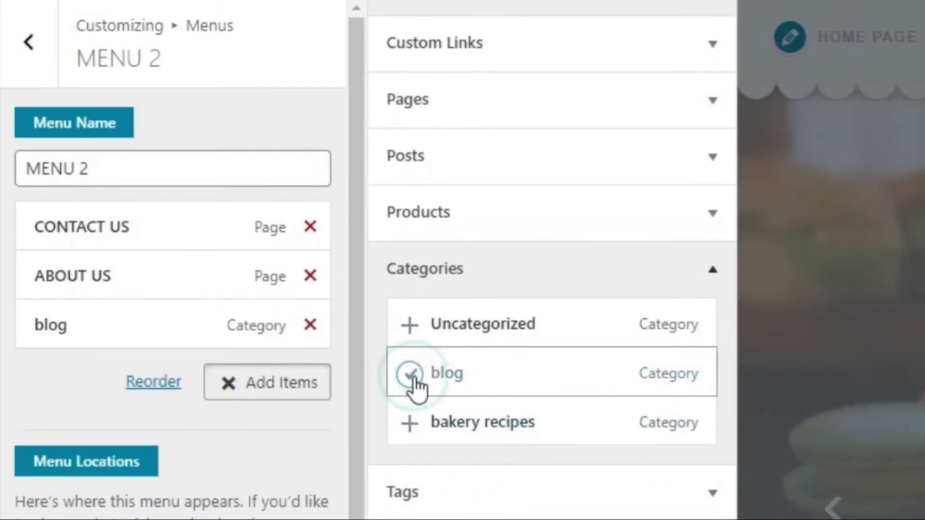
pyautogui.click(411, 427)
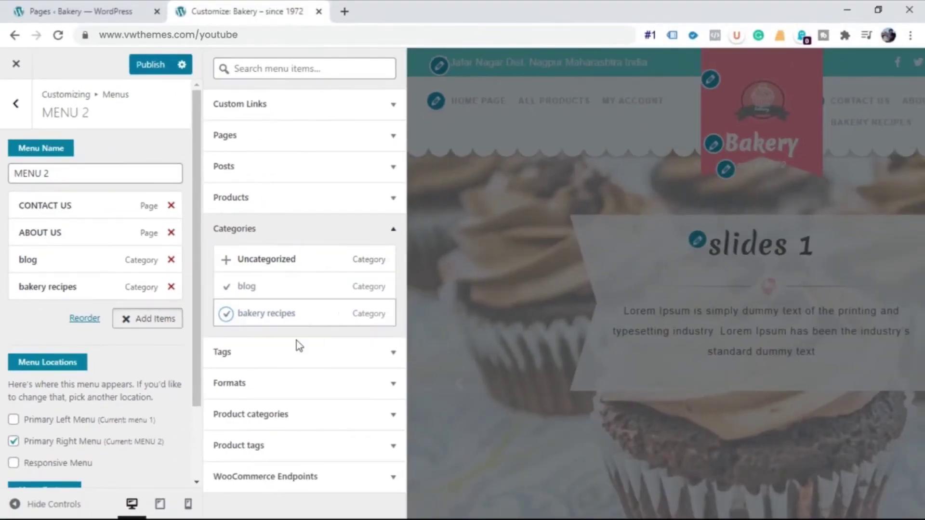
pyautogui.click(71, 66)
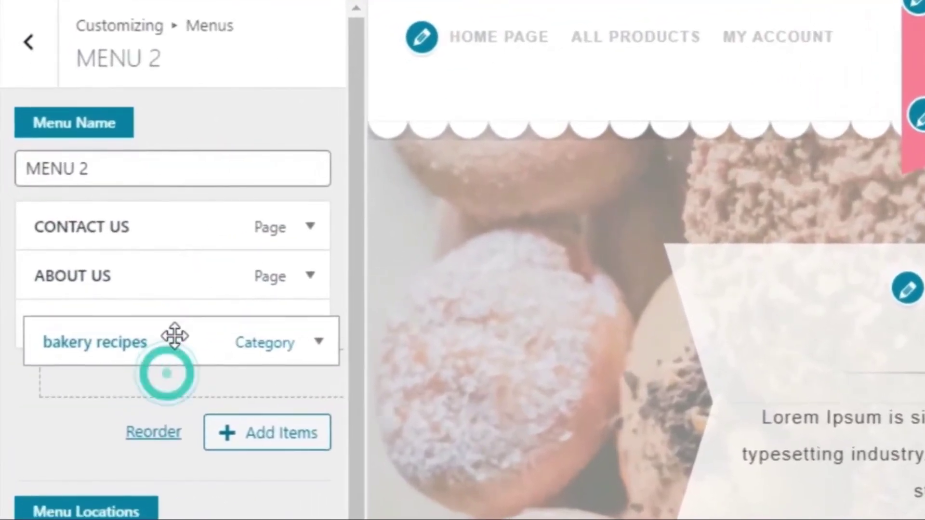
# Reorder MENU 2 to About Us, Contact Us, bakery recipes, blog.
pyautogui.moveTo(152, 356); pyautogui.dragTo(173, 322)
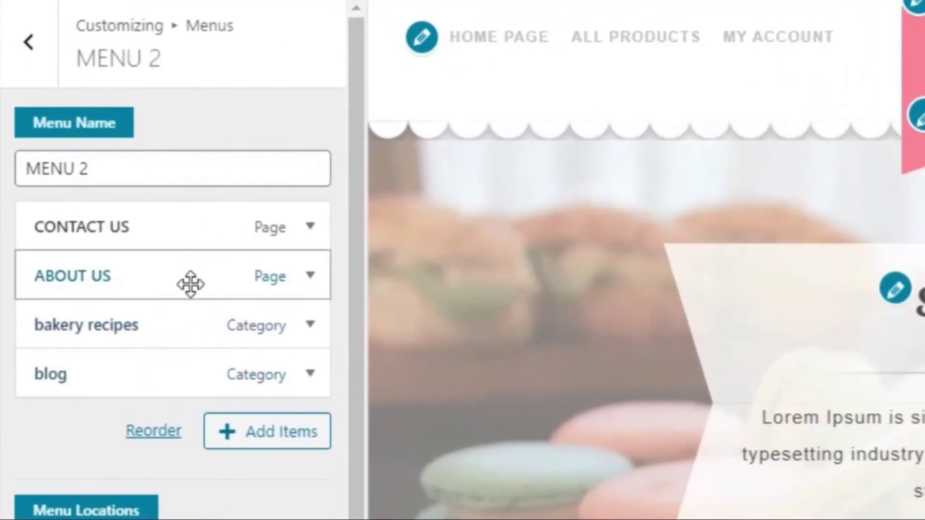
pyautogui.moveTo(190, 279); pyautogui.dragTo(200, 212)
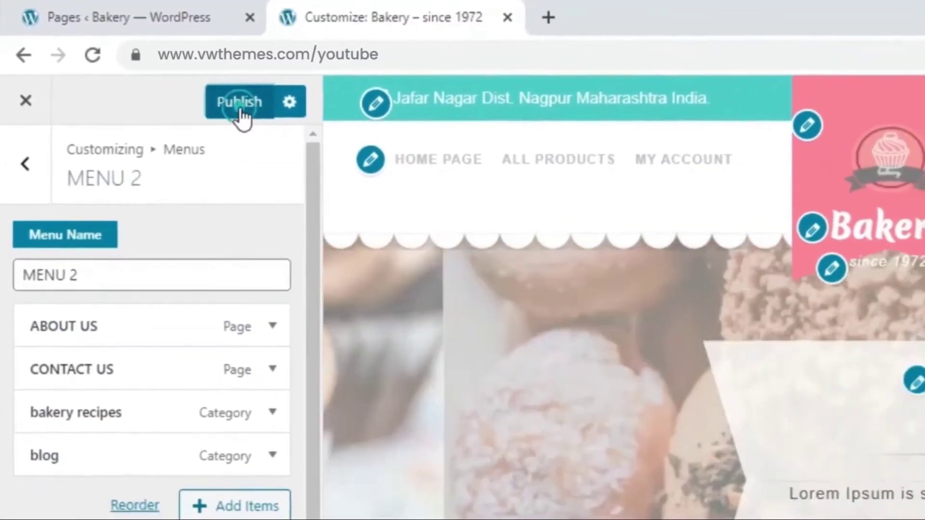
# Publish the menu, check the live site's header, and reopen the Customizer.
pyautogui.click(232, 101)
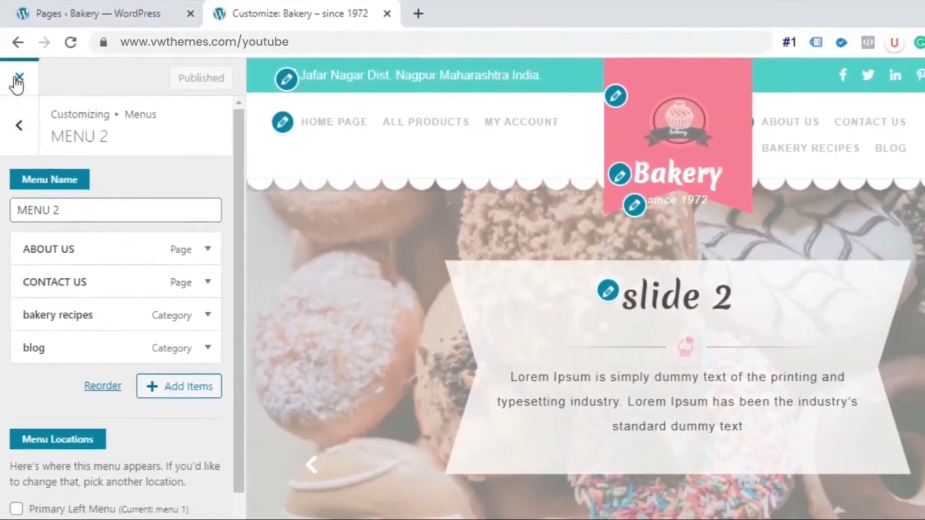
pyautogui.click(17, 73)
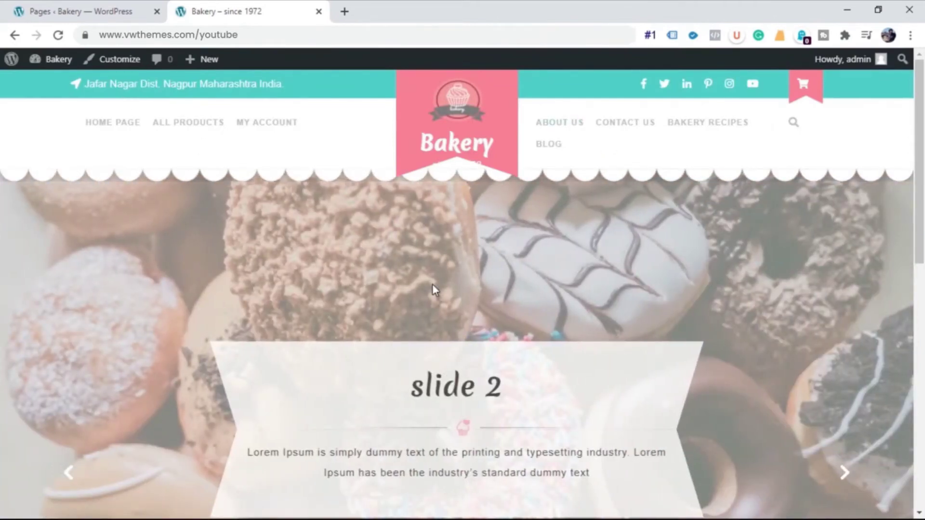
pyautogui.click(120, 62)
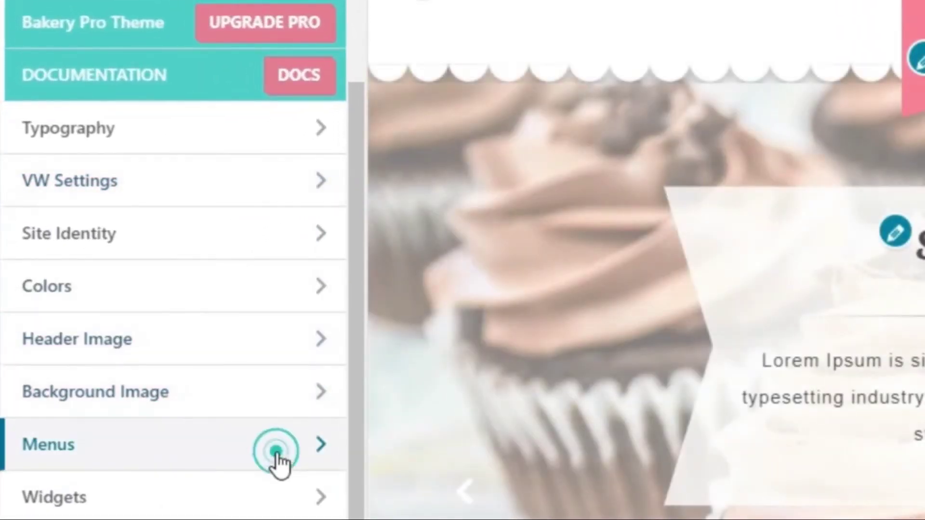
# Add the Cookie and Bar Baking Recipes and Bakery Marketing posts to MENU 2.
pyautogui.click(278, 465)
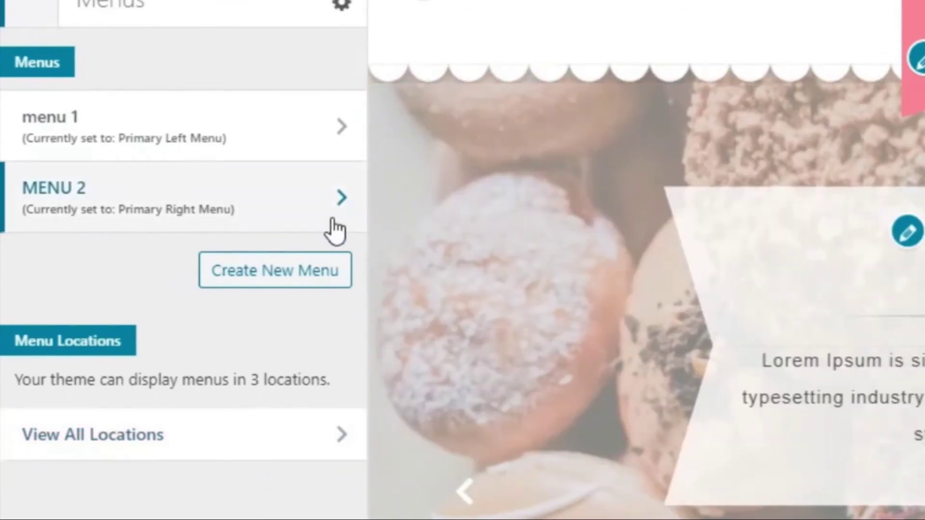
pyautogui.click(336, 209)
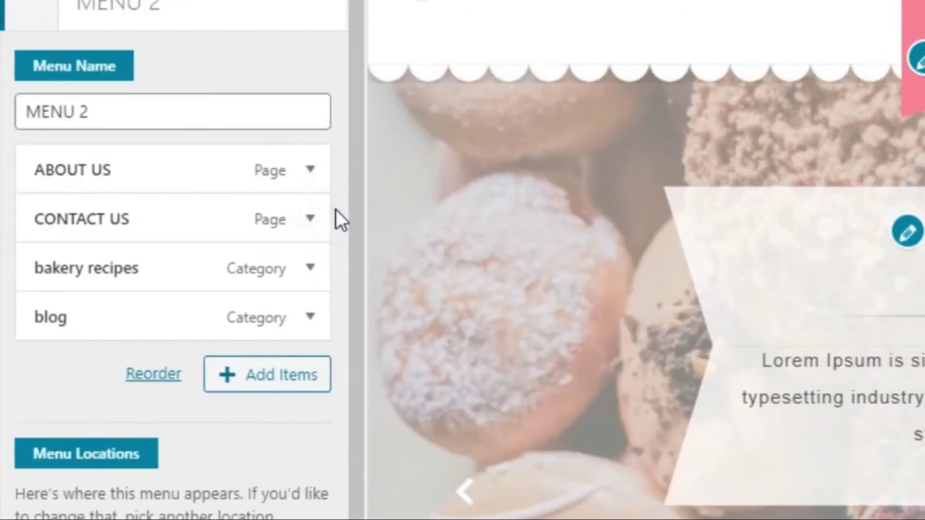
pyautogui.scroll(-2, 326, 258)
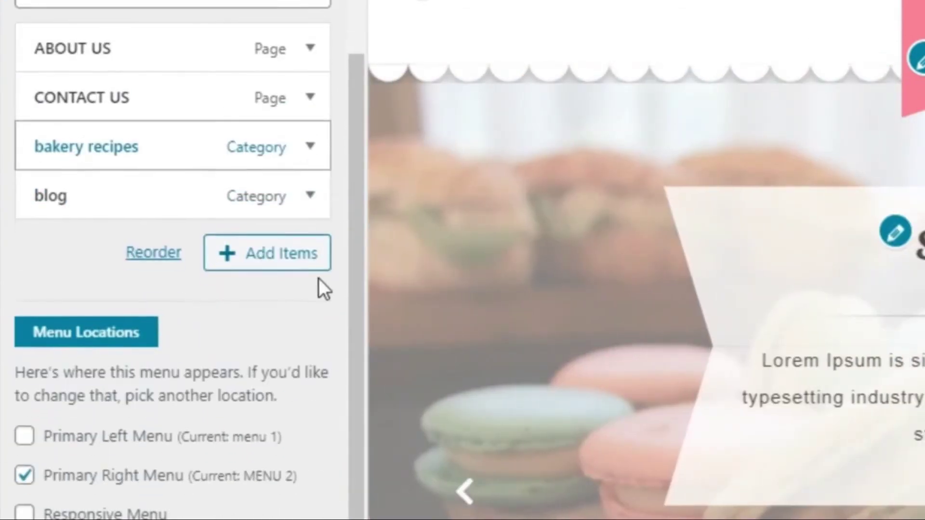
pyautogui.click(299, 268)
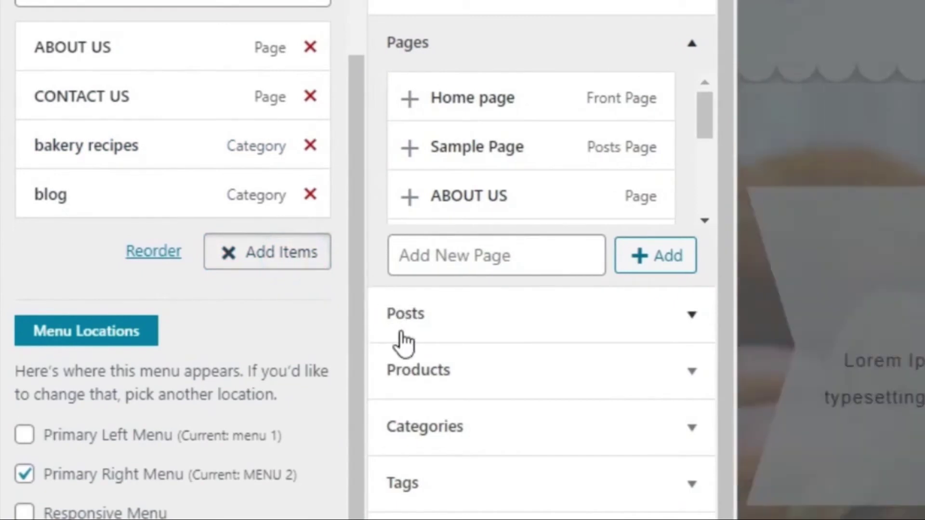
pyautogui.click(411, 311)
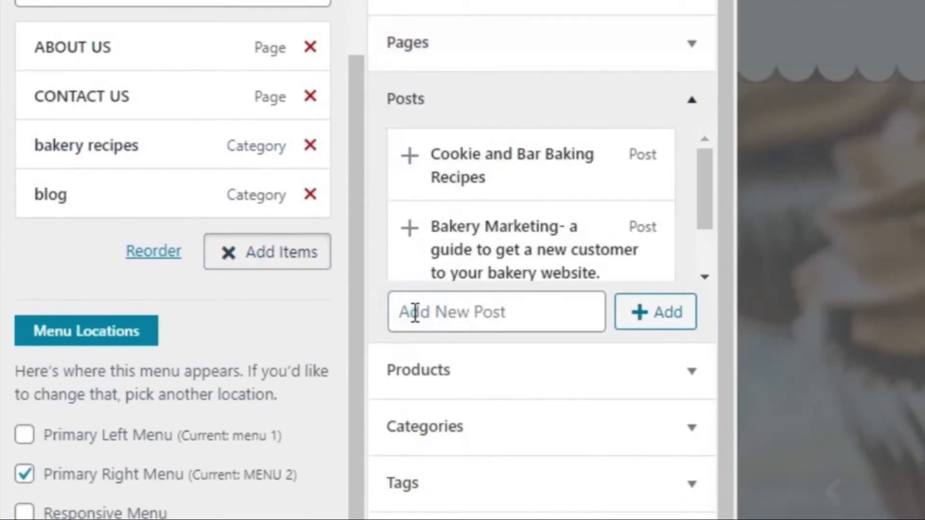
pyautogui.click(418, 170)
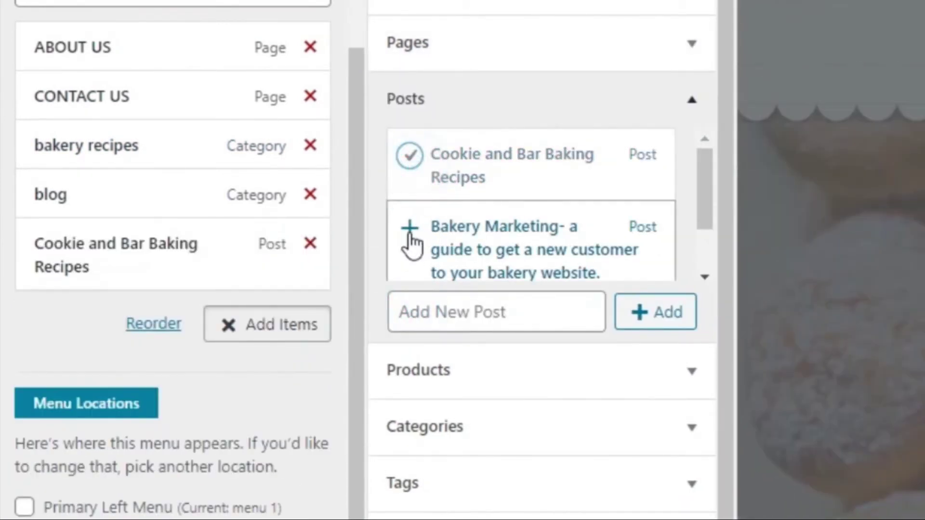
pyautogui.click(409, 232)
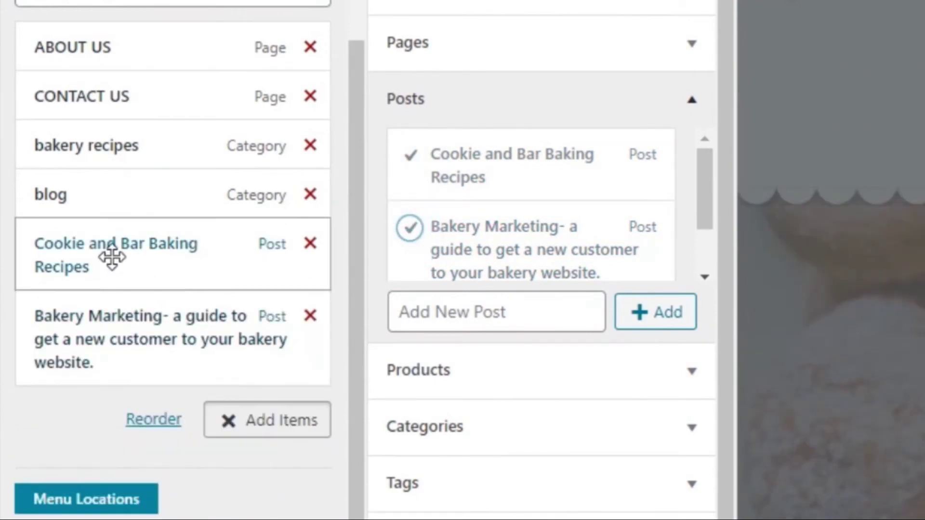
# Nest Cookie and Bar Baking Recipes under bakery recipes and Bakery Marketing under blog.
pyautogui.moveTo(112, 258); pyautogui.dragTo(129, 289)
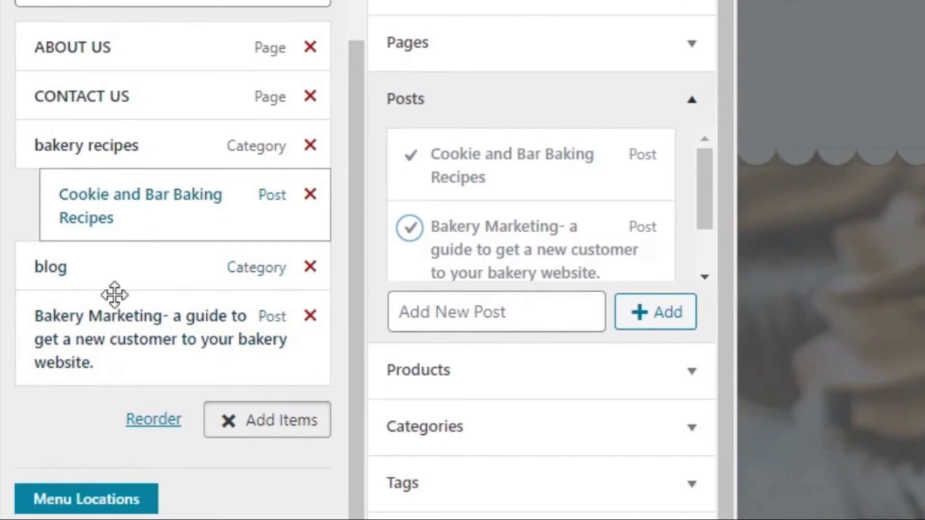
pyautogui.moveTo(69, 347); pyautogui.dragTo(99, 345)
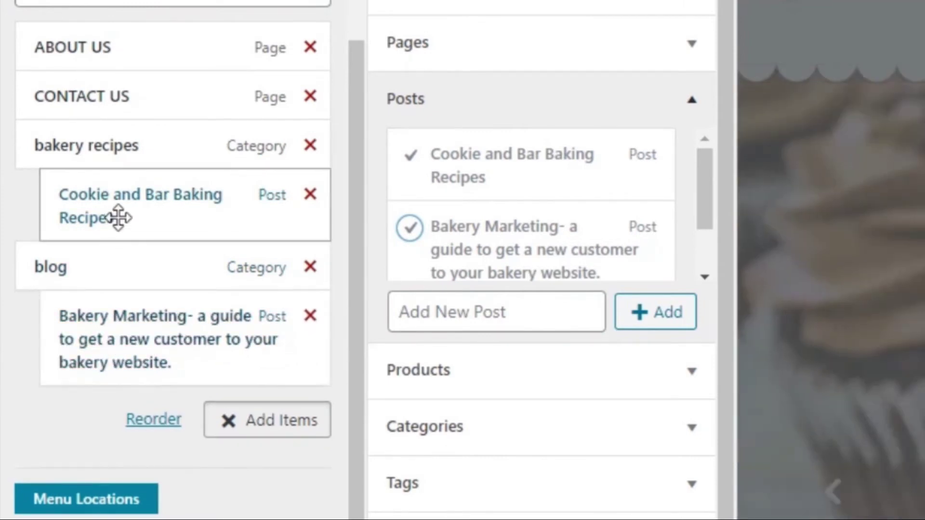
pyautogui.moveTo(120, 215)
pyautogui.mouseDown()
pyautogui.moveTo(58, 210)
pyautogui.moveTo(97, 213)
pyautogui.mouseUp()
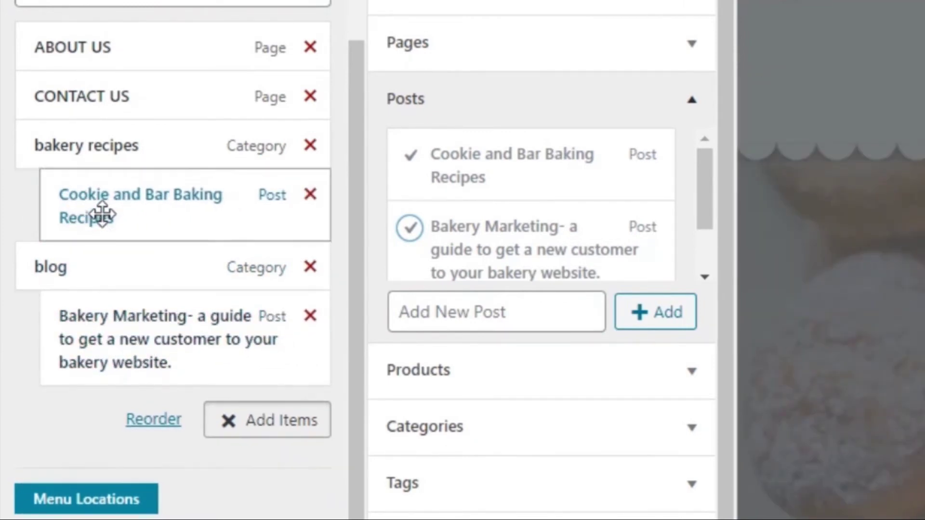
pyautogui.scroll(-3, 137, 321)
pyautogui.scroll(-1, 140, 322)
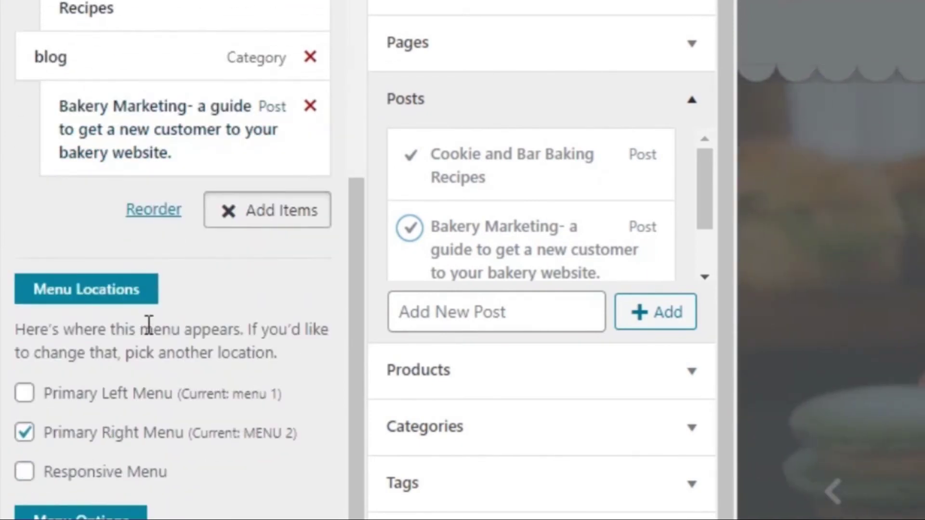
pyautogui.scroll(2, 149, 325)
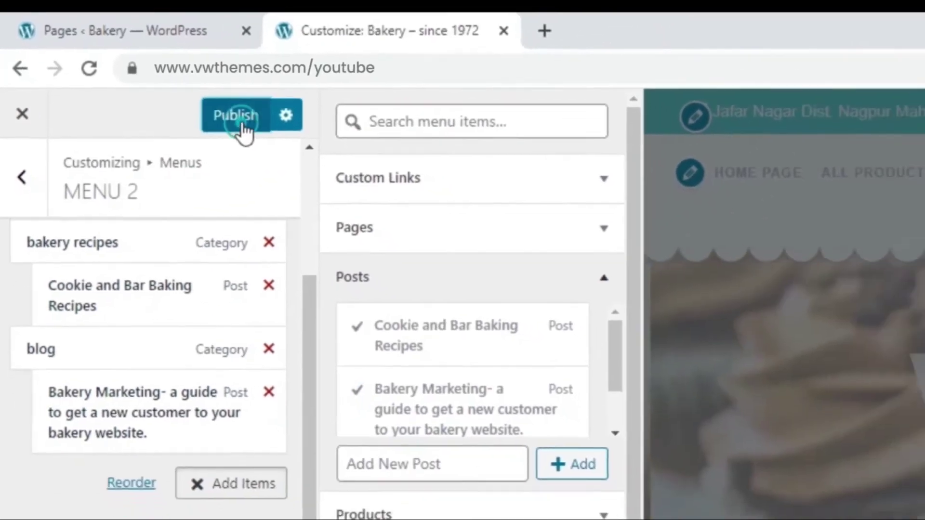
# Publish the updated MENU 2 with the nested posts.
pyautogui.click(211, 104)
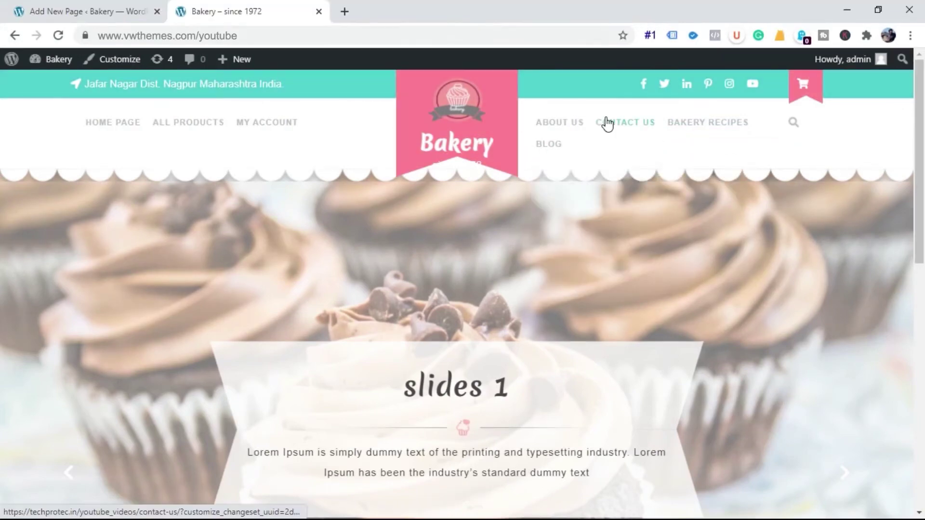
pyautogui.scroll(-1, 605, 120)
pyautogui.scroll(1, 606, 123)
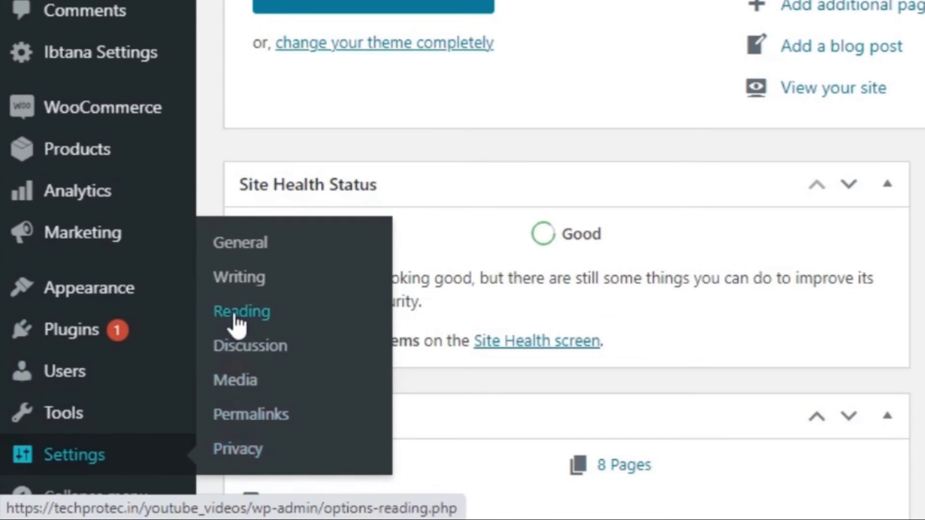
# Save Reading settings with blog pages showing at most 2 posts, then view the Bakery site.
pyautogui.click(246, 313)
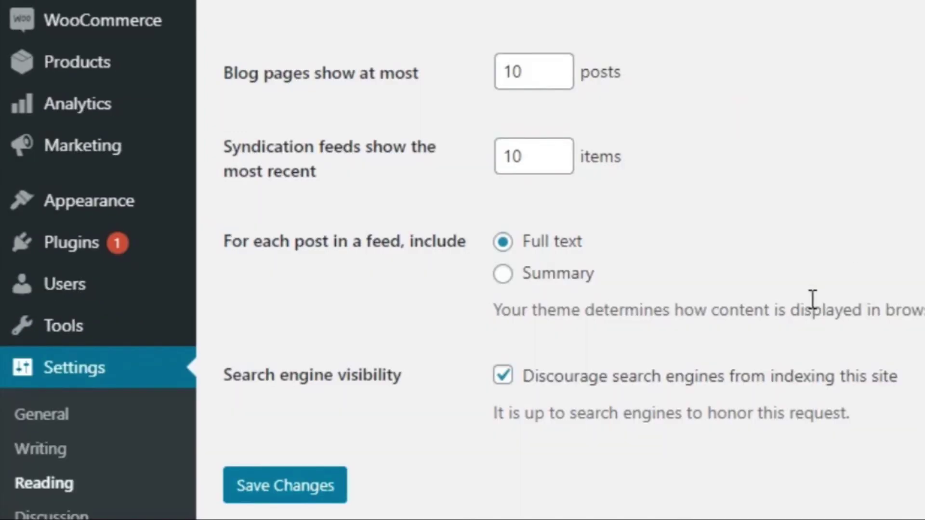
pyautogui.scroll(-2, 815, 225)
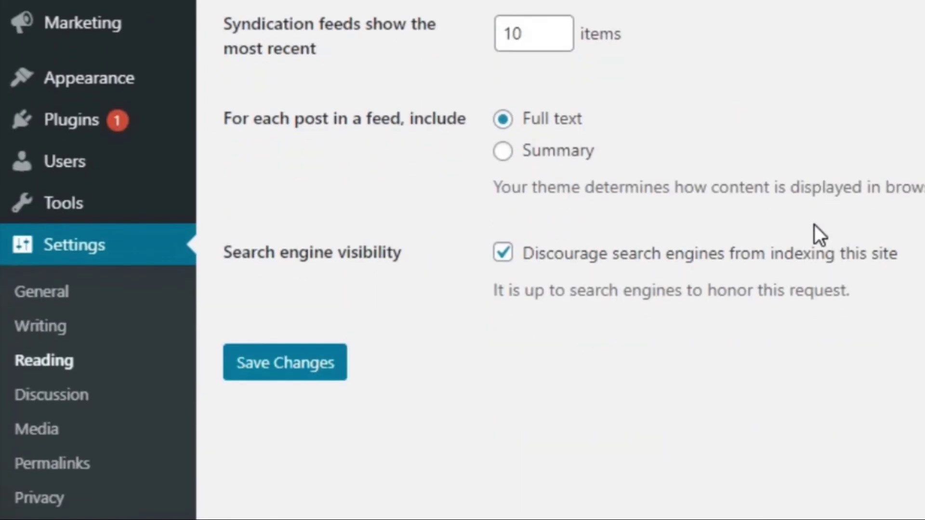
pyautogui.scroll(2, 266, 121)
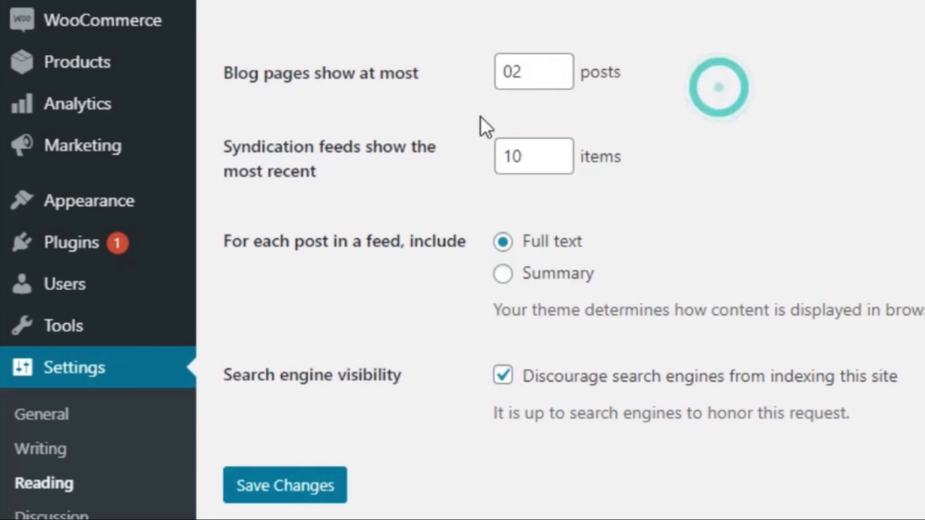
pyautogui.scroll(-3, 474, 253)
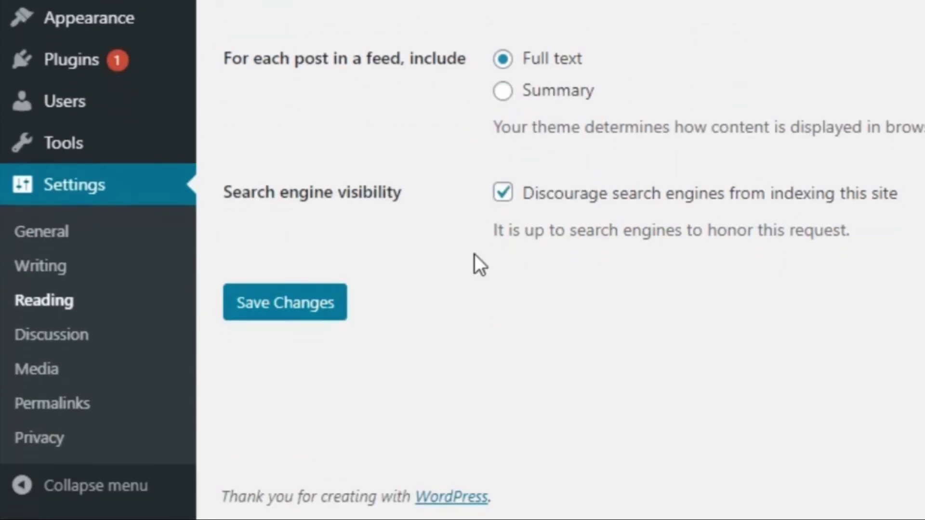
pyautogui.click(262, 312)
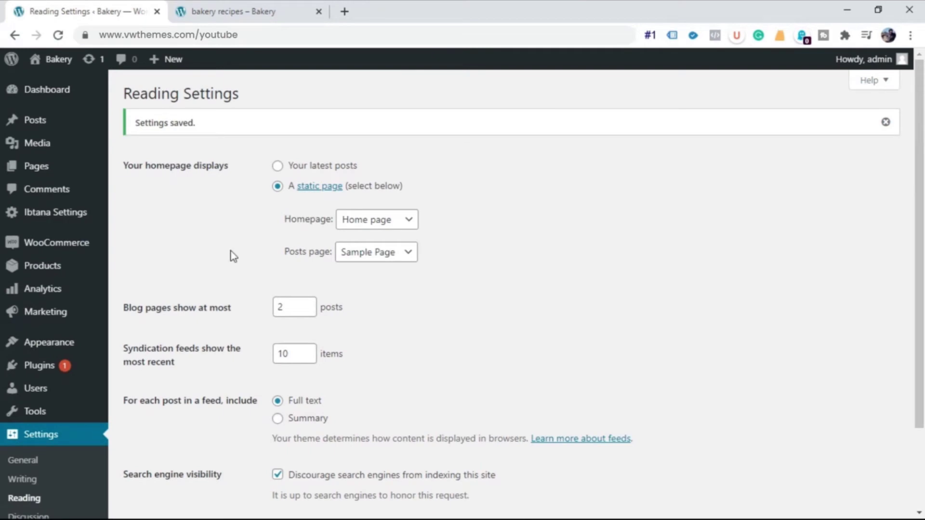
pyautogui.click(239, 11)
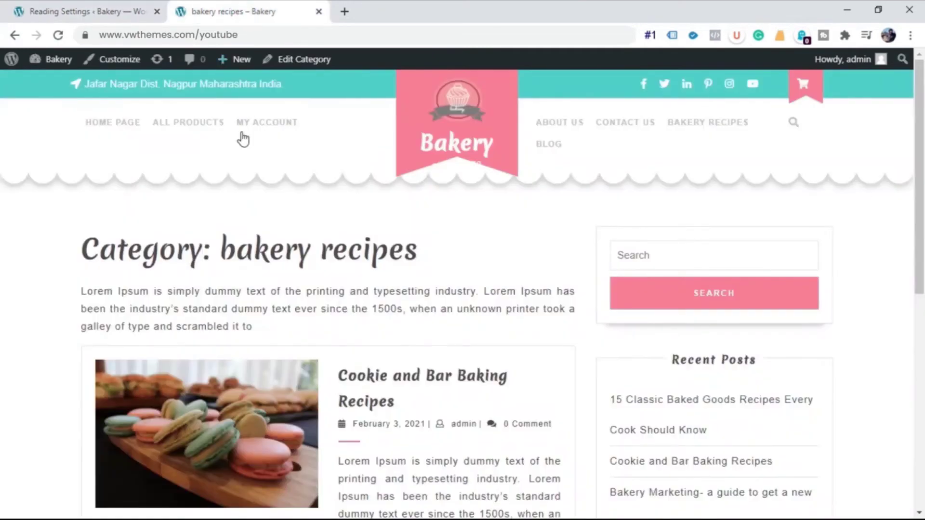
# Reload the Bakery site, check the bakery recipes category page and home page, leaving a new tab open.
pyautogui.click(59, 36)
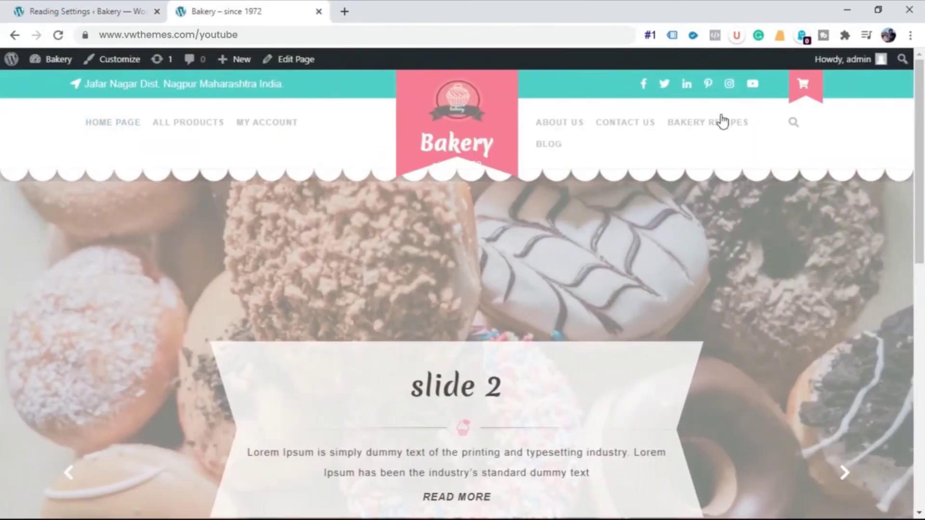
pyautogui.click(712, 121)
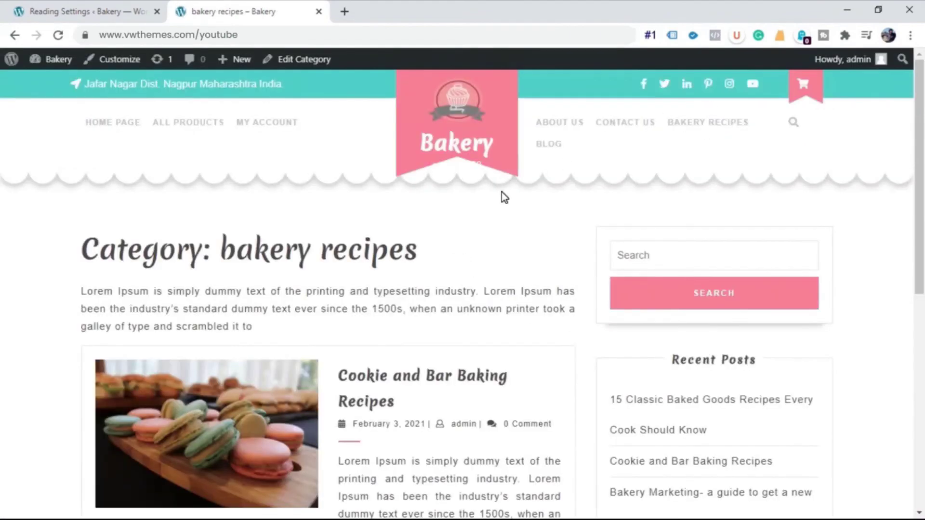
pyautogui.scroll(-2, 500, 196)
pyautogui.scroll(-2, 496, 199)
pyautogui.scroll(2, 495, 207)
pyautogui.scroll(2, 495, 203)
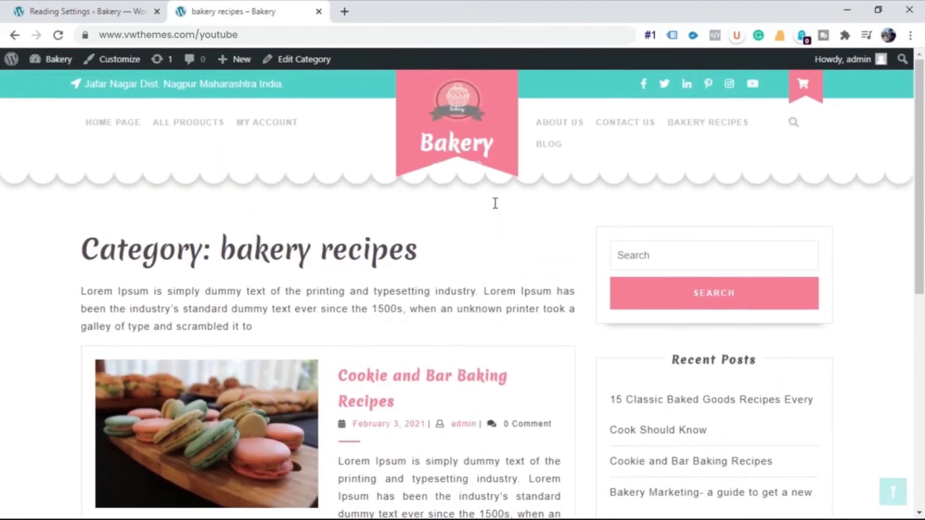
pyautogui.hotkey('alt', 'Left')
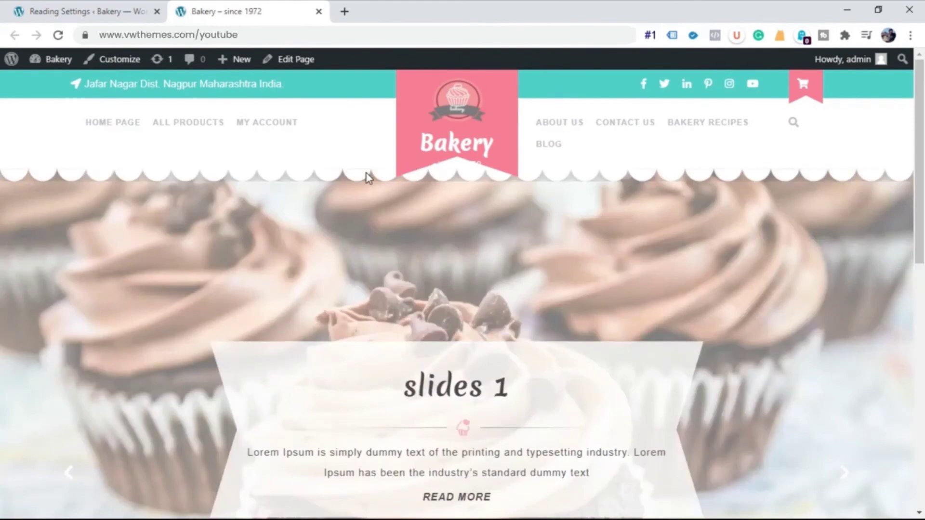
pyautogui.scroll(-3, 367, 173)
pyautogui.scroll(-2, 367, 172)
pyautogui.scroll(-1, 365, 178)
pyautogui.scroll(2, 365, 178)
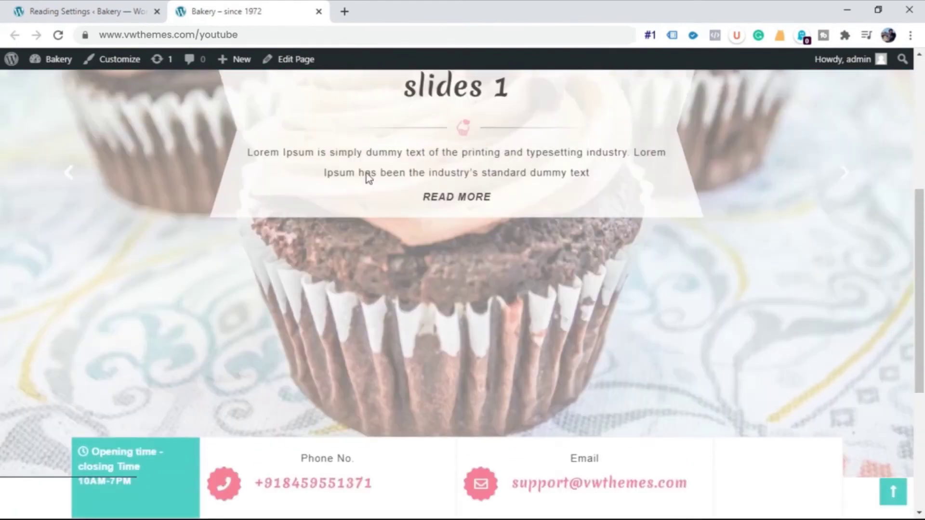
pyautogui.scroll(3, 366, 178)
pyautogui.scroll(1, 366, 178)
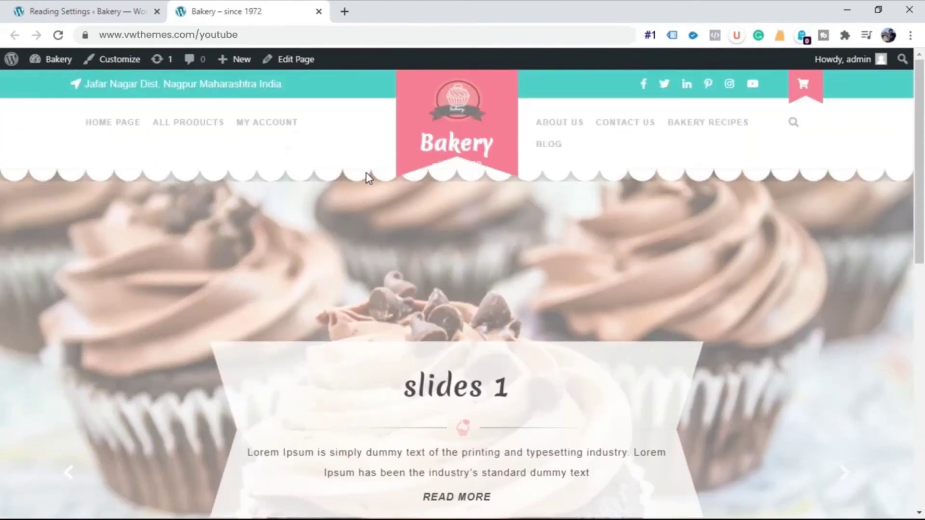
pyautogui.click(347, 13)
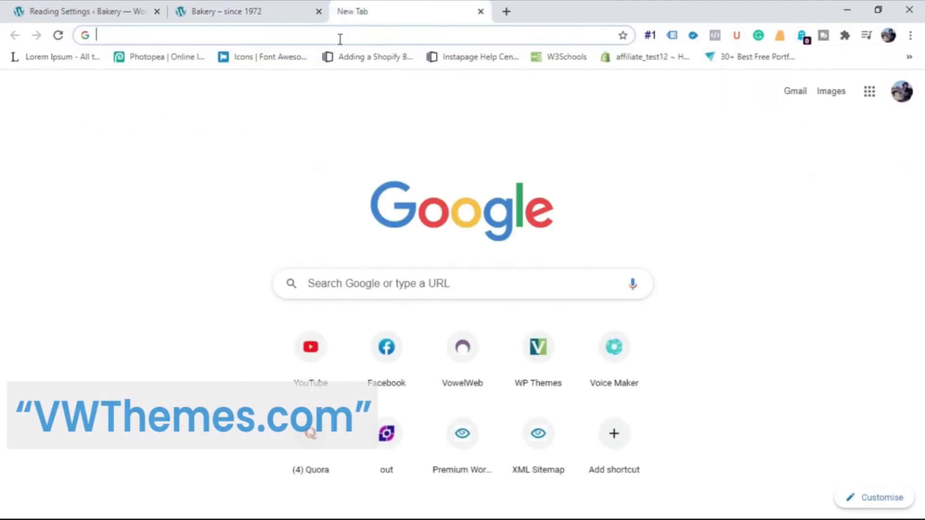
pyautogui.write('vwthemes.com')
# Load vwthemes.com and select the site address.
pyautogui.press('Return')
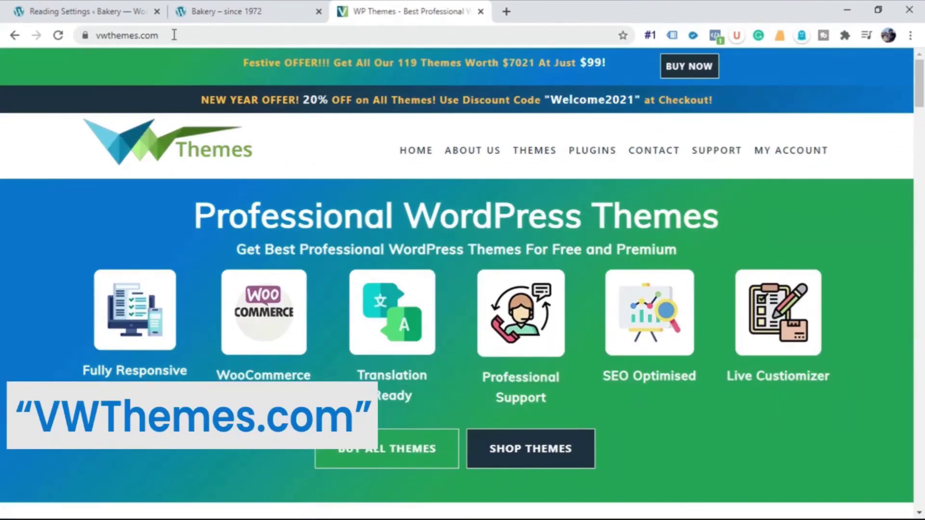
pyautogui.click(173, 34)
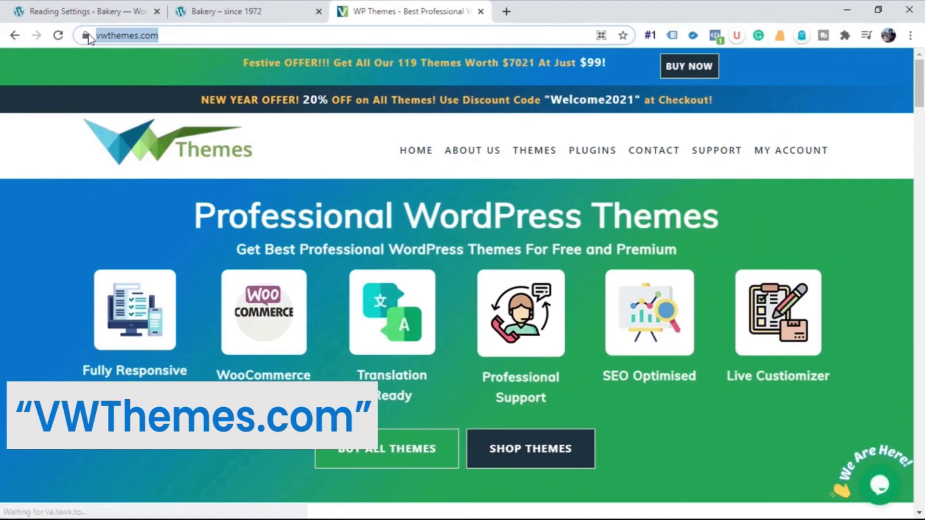
pyautogui.scroll(-1, 163, 107)
pyautogui.scroll(1, 173, 121)
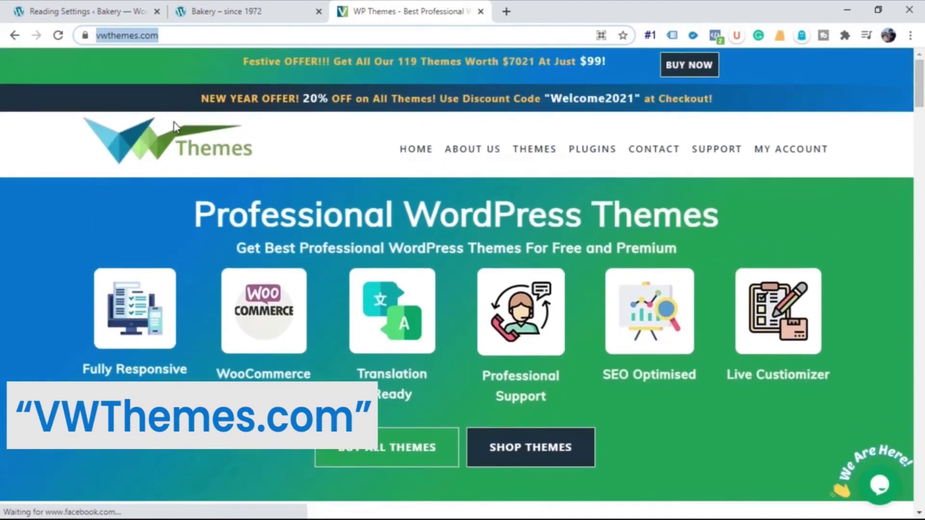
pyautogui.scroll(-1, 124, 273)
pyautogui.scroll(-2, 186, 280)
pyautogui.scroll(-1, 351, 244)
pyautogui.scroll(-1, 361, 247)
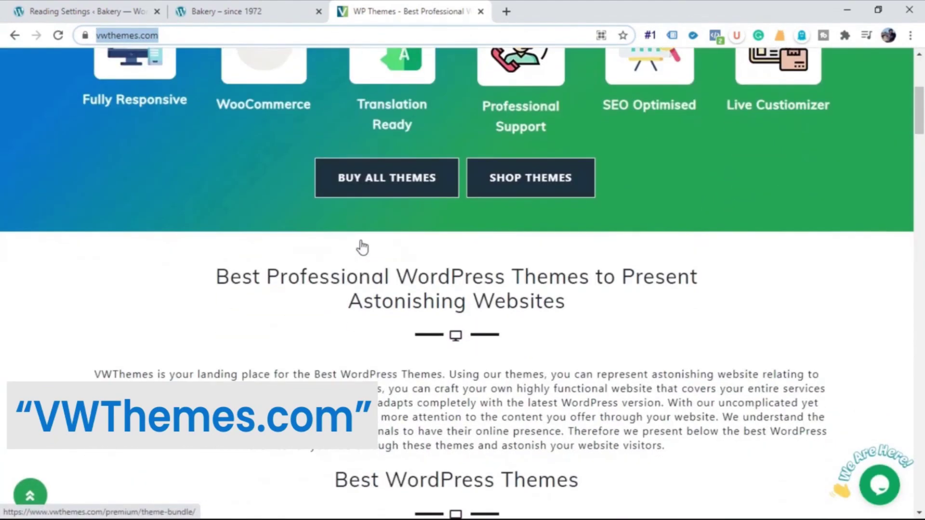
pyautogui.scroll(-1, 361, 247)
pyautogui.scroll(-1, 364, 248)
pyautogui.scroll(-1, 363, 248)
pyautogui.scroll(-2, 364, 248)
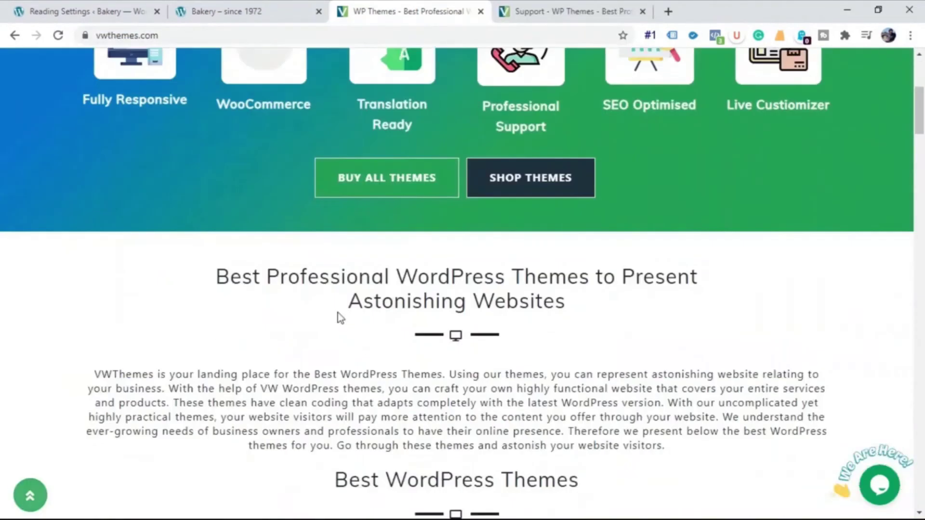
pyautogui.scroll(-3, 233, 444)
pyautogui.scroll(-3, 234, 444)
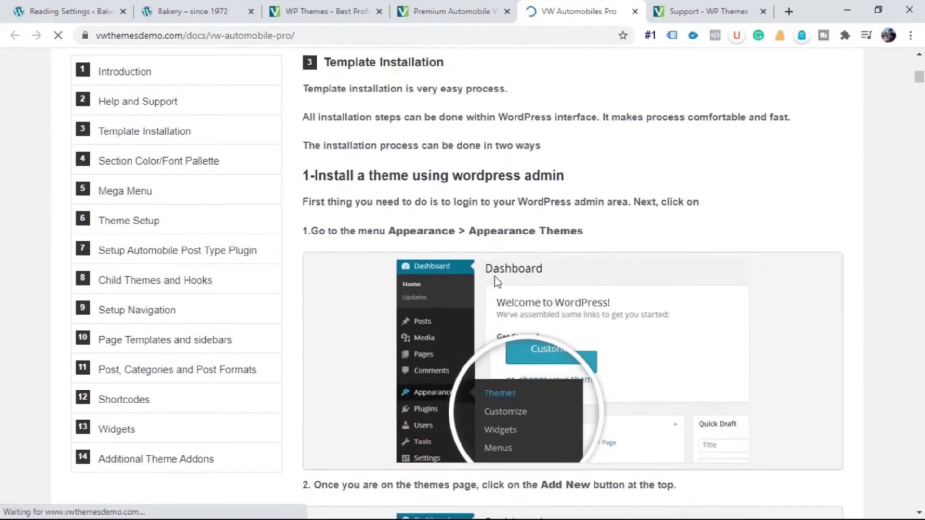
pyautogui.scroll(-4, 496, 281)
pyautogui.scroll(-6, 495, 285)
pyautogui.scroll(-6, 495, 293)
pyautogui.scroll(-7, 494, 300)
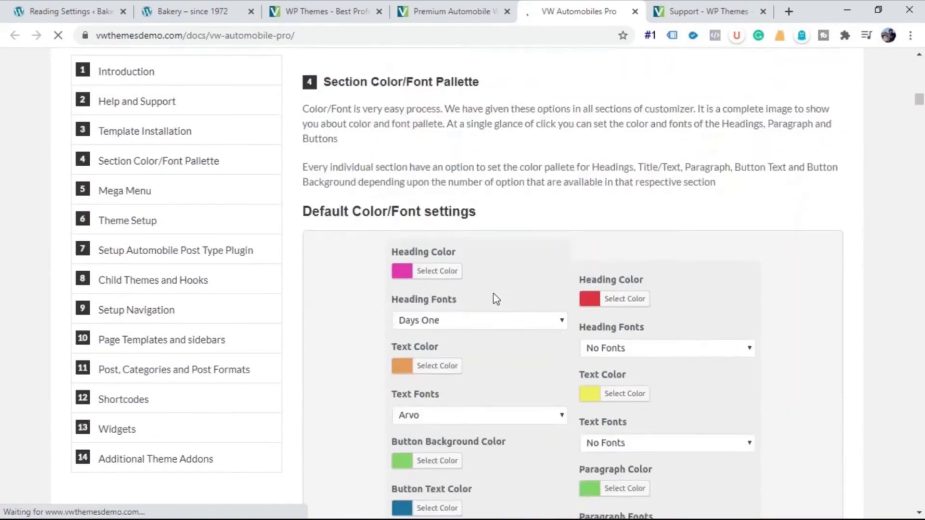